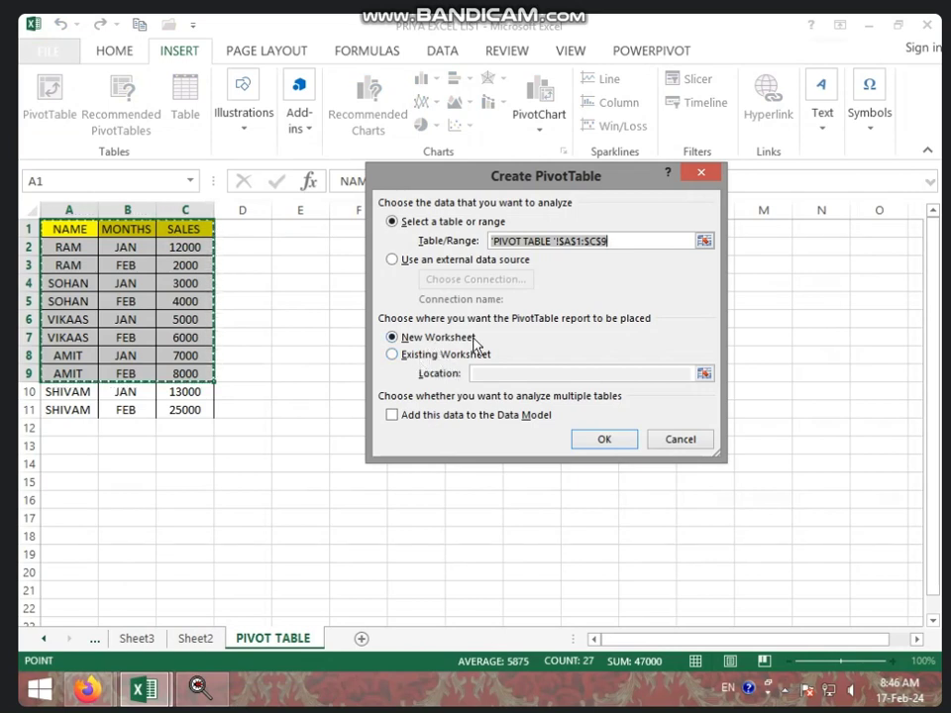
# Step: Create a PivotTable from PIVOT TABLE sheet range A1:C9 on a new worksheet, with NAME as rows and MONTHS as columns
pyautogui.click(603, 438)
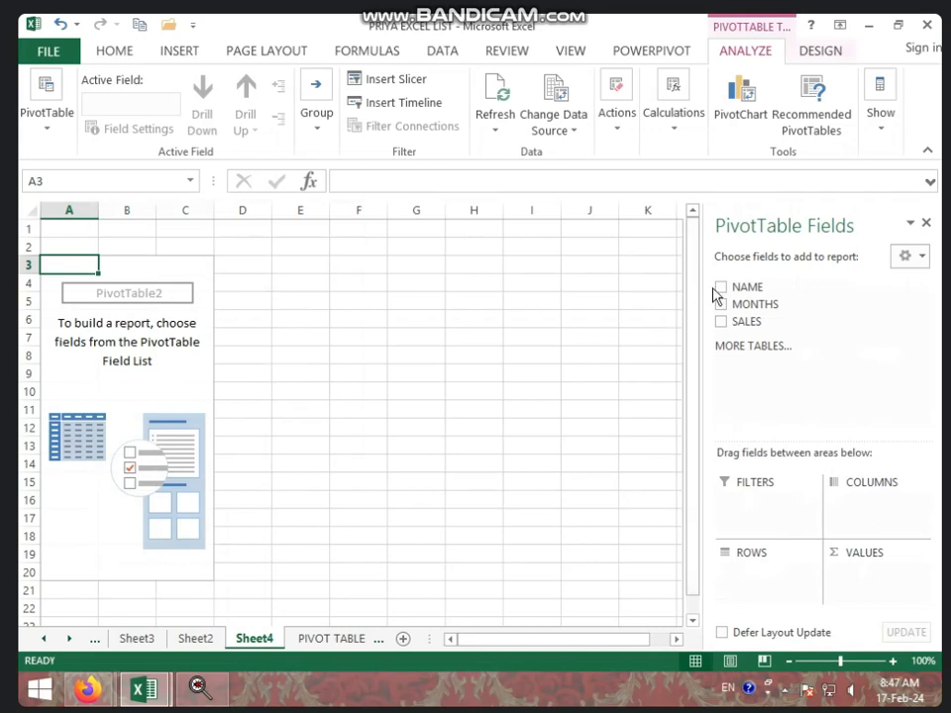
pyautogui.moveTo(723, 289); pyautogui.dragTo(772, 582)
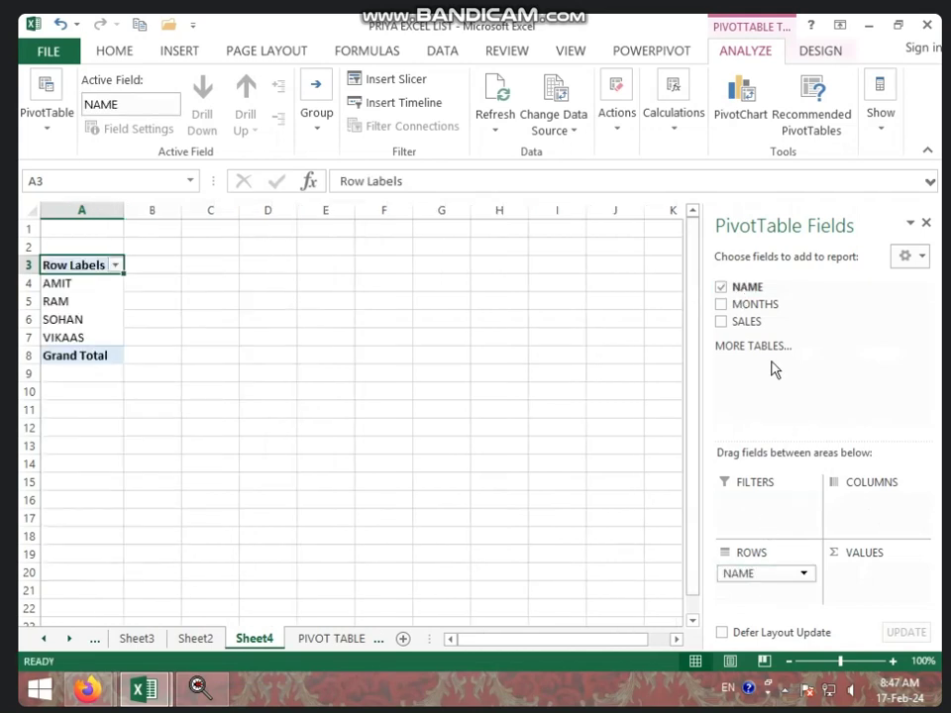
pyautogui.moveTo(768, 313); pyautogui.dragTo(879, 505)
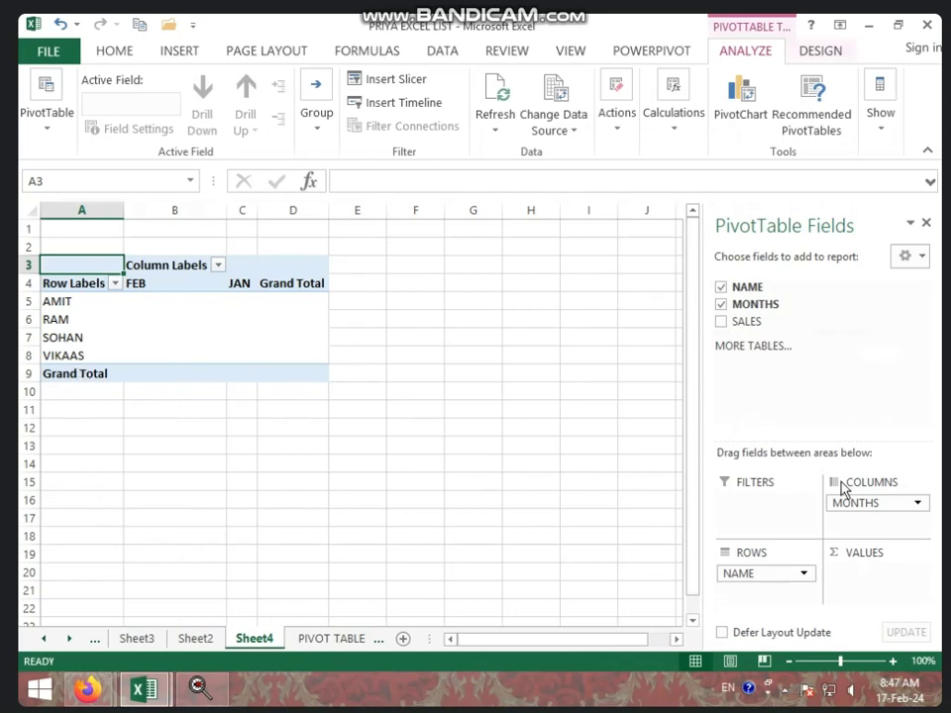
pyautogui.moveTo(864, 503); pyautogui.dragTo(775, 621)
pyautogui.moveTo(769, 575); pyautogui.dragTo(858, 530)
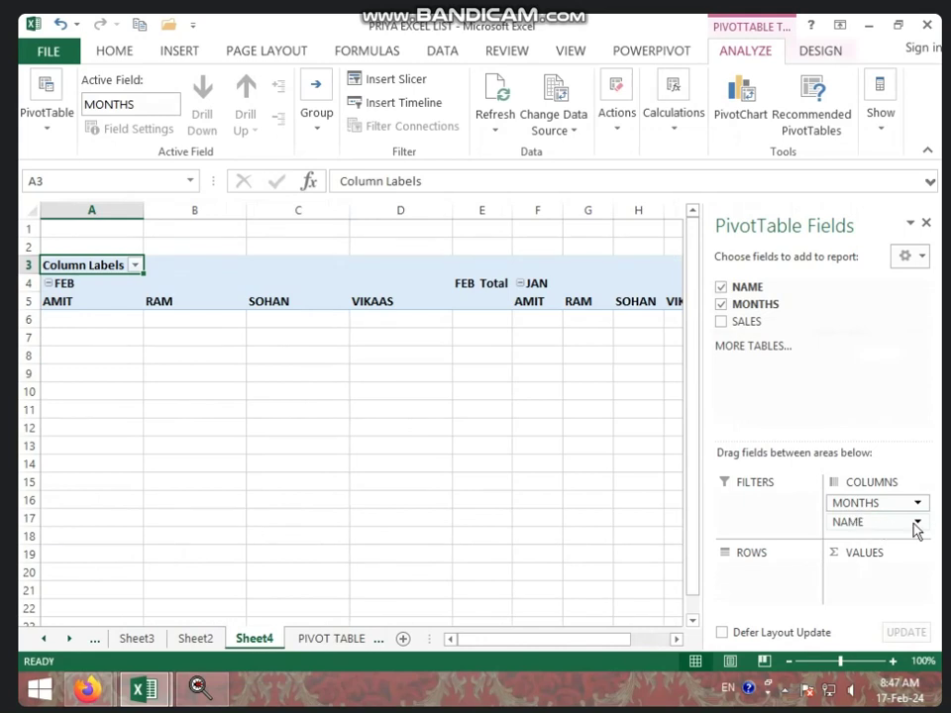
pyautogui.moveTo(887, 525); pyautogui.dragTo(786, 594)
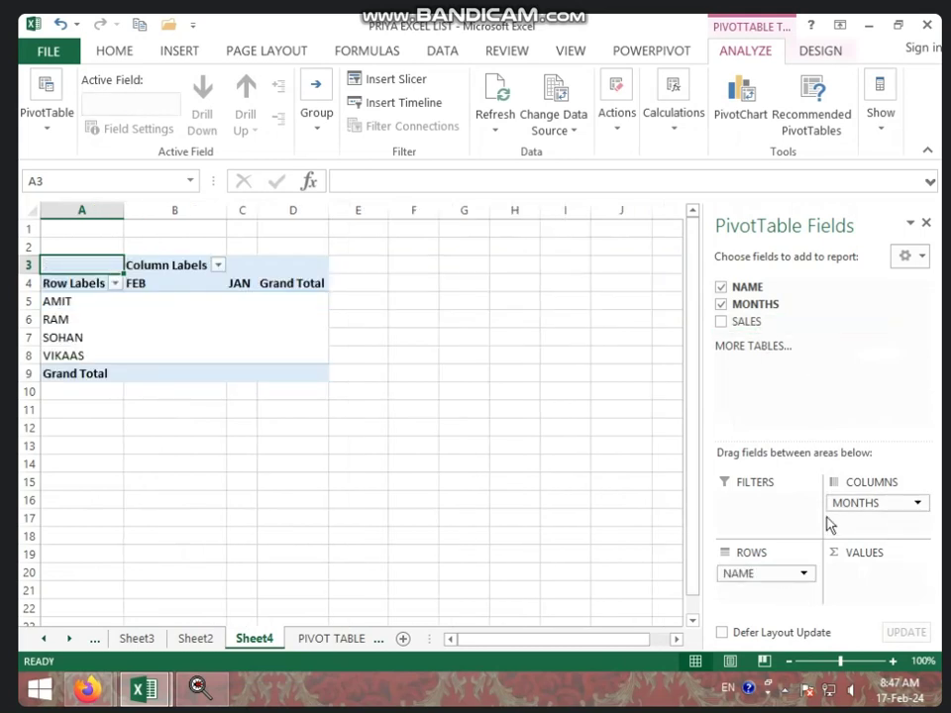
# Step: Add the SALES field to the PivotTable's values as a sum and close the field list
pyautogui.moveTo(742, 327); pyautogui.dragTo(889, 595)
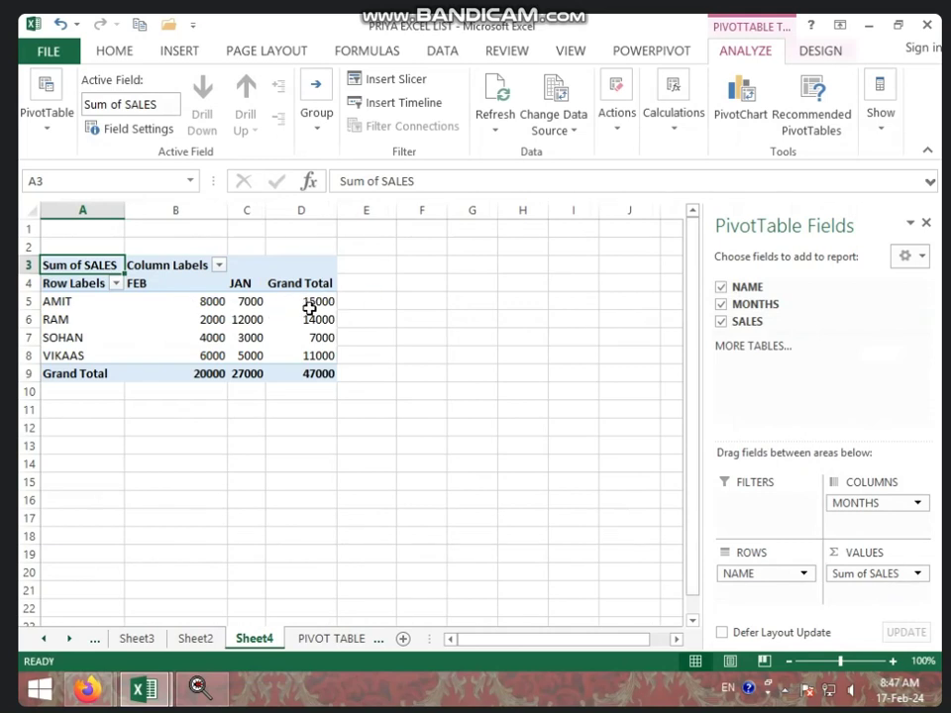
pyautogui.moveTo(327, 304)
pyautogui.moveTo(321, 345)
pyautogui.click(926, 223)
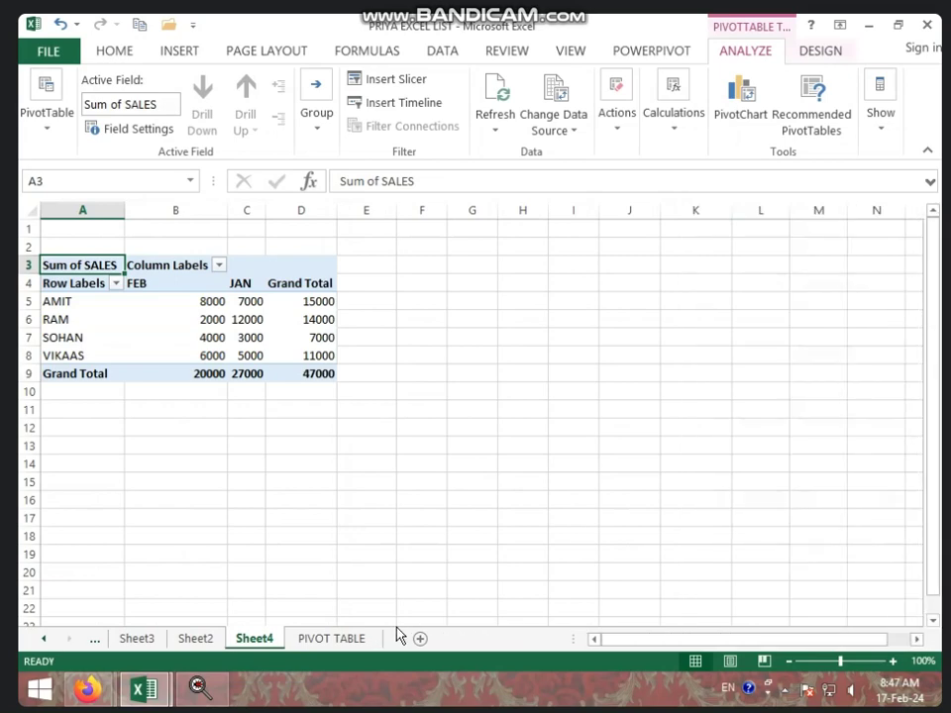
# Step: Set the sales amount in cell C8 of the PIVOT TABLE source sheet to 5020
pyautogui.click(337, 638)
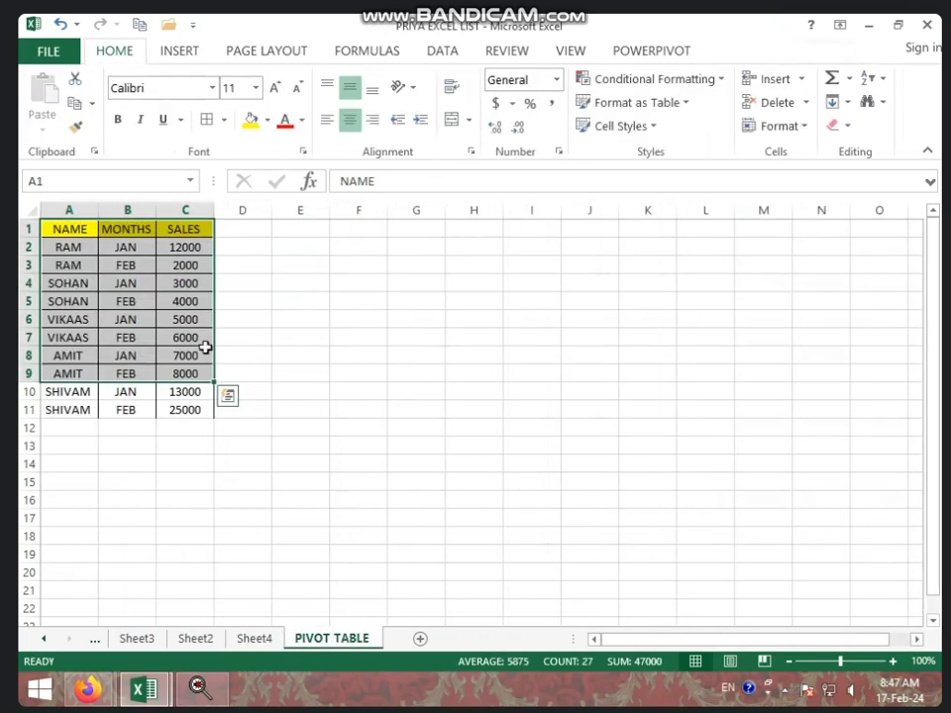
pyautogui.click(203, 354)
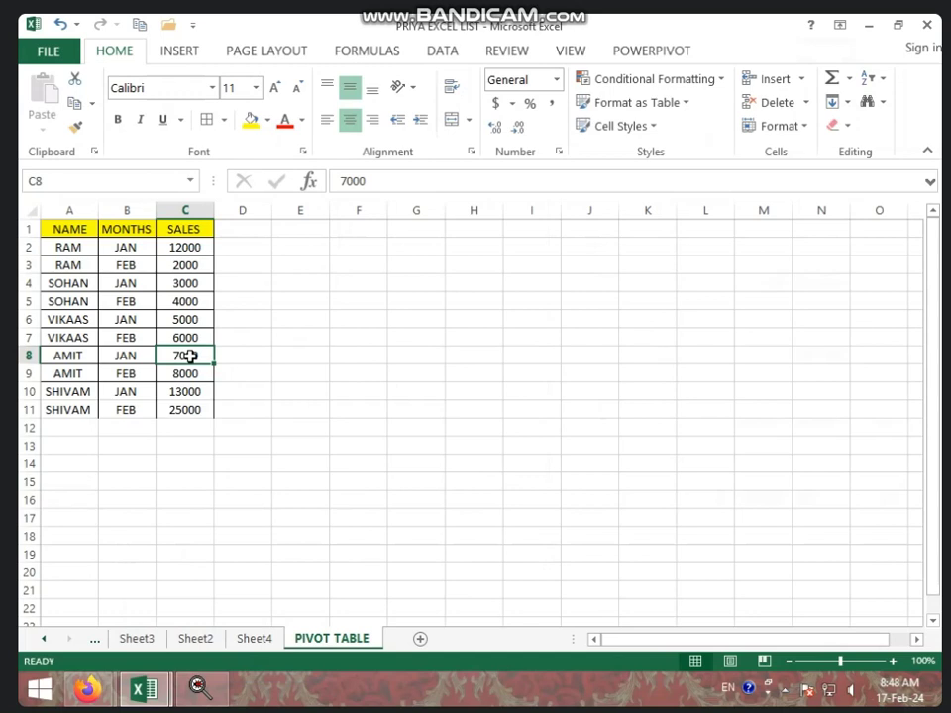
pyautogui.write('5000')
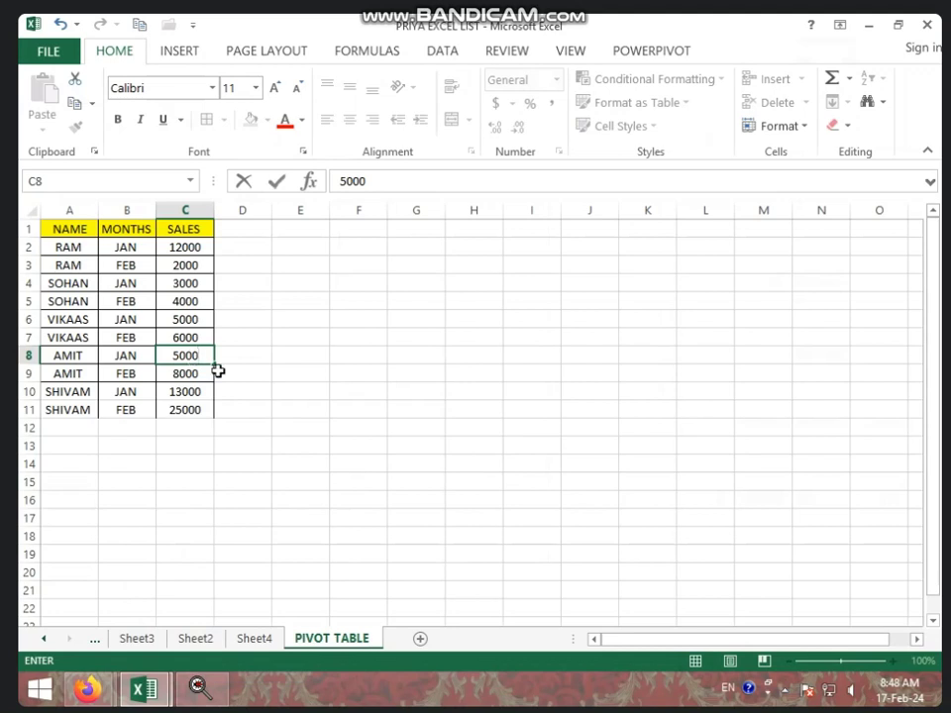
pyautogui.press('BackSpace')
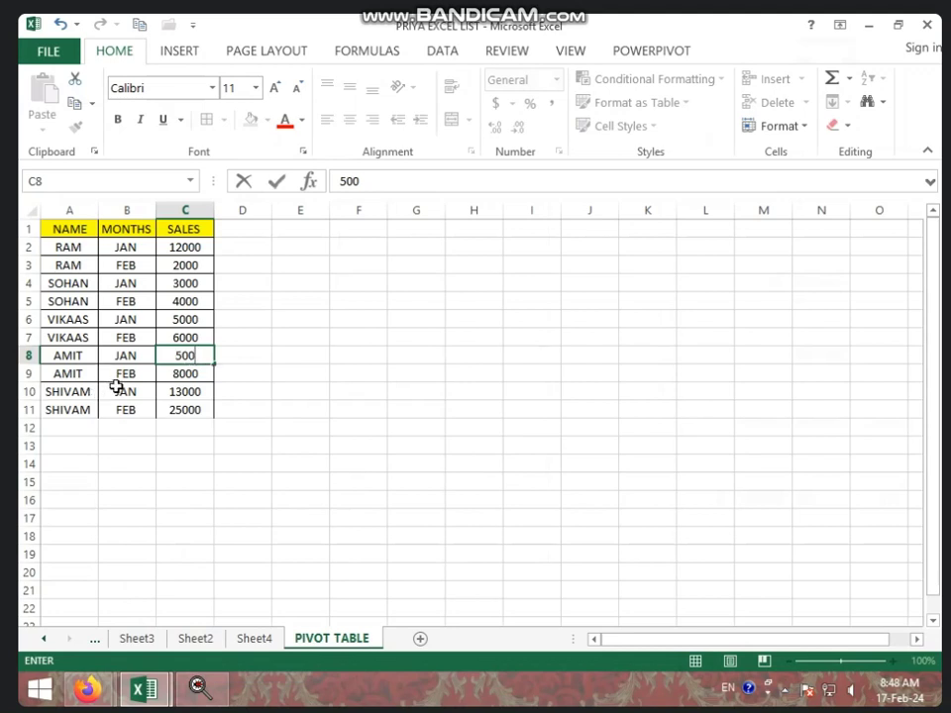
pyautogui.write('2')
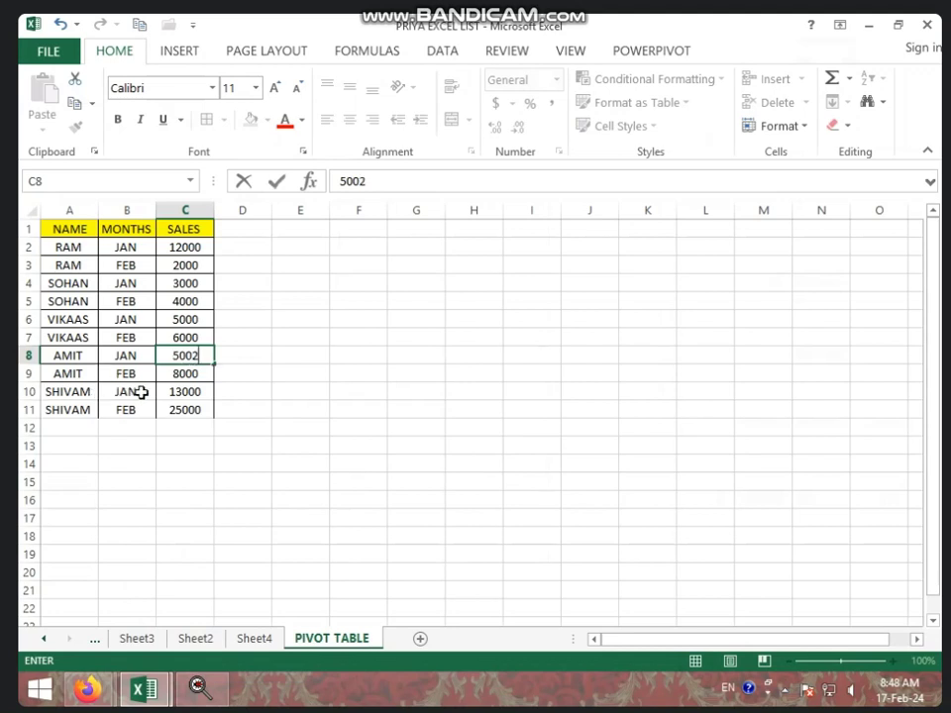
pyautogui.press('BackSpace')
pyautogui.press('BackSpace')
pyautogui.write('20')
# Step: Refresh the PivotTable on Sheet4 and check the JAN value in cell C5
pyautogui.click(251, 639)
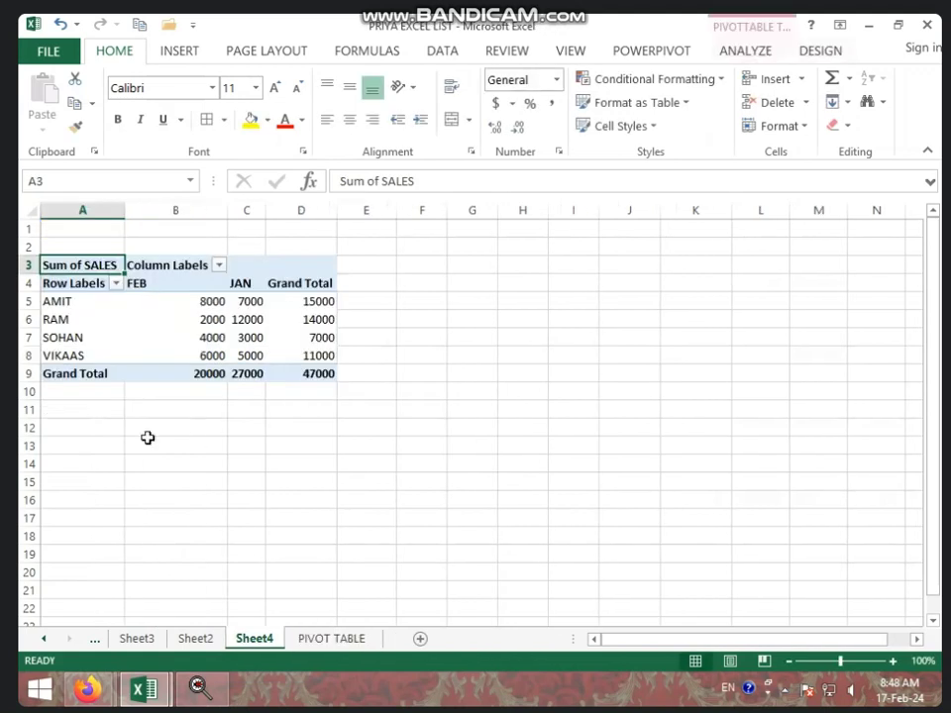
pyautogui.click(253, 356)
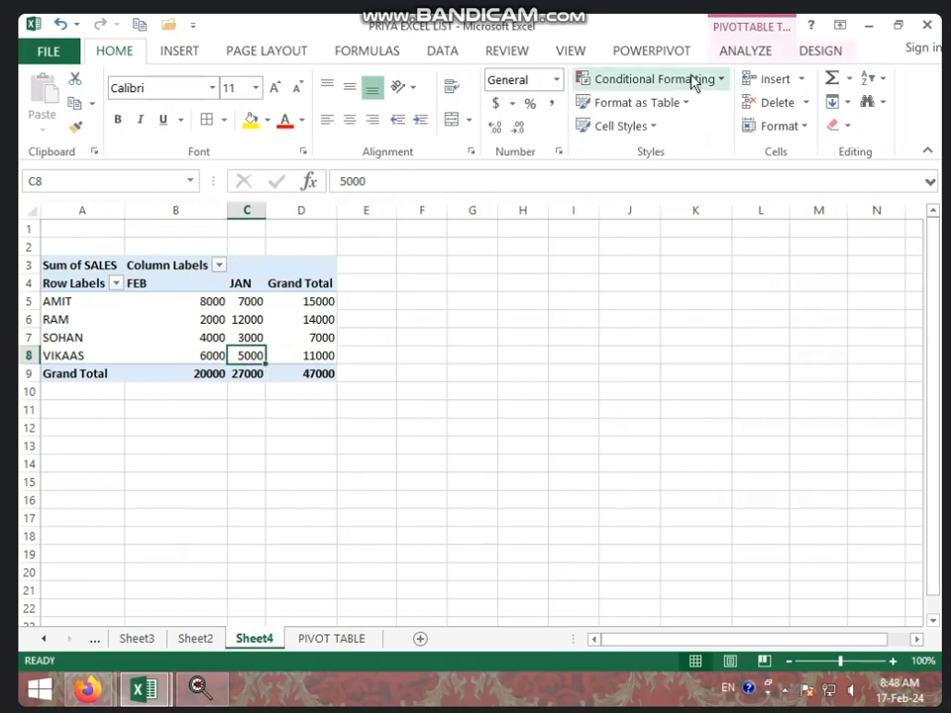
pyautogui.click(741, 49)
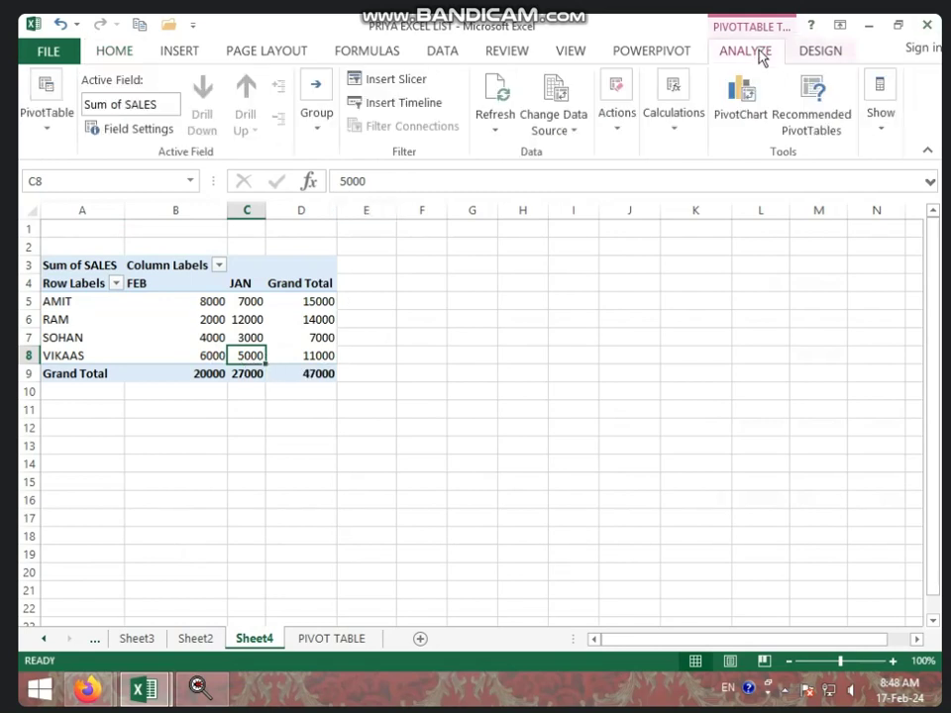
pyautogui.click(515, 98)
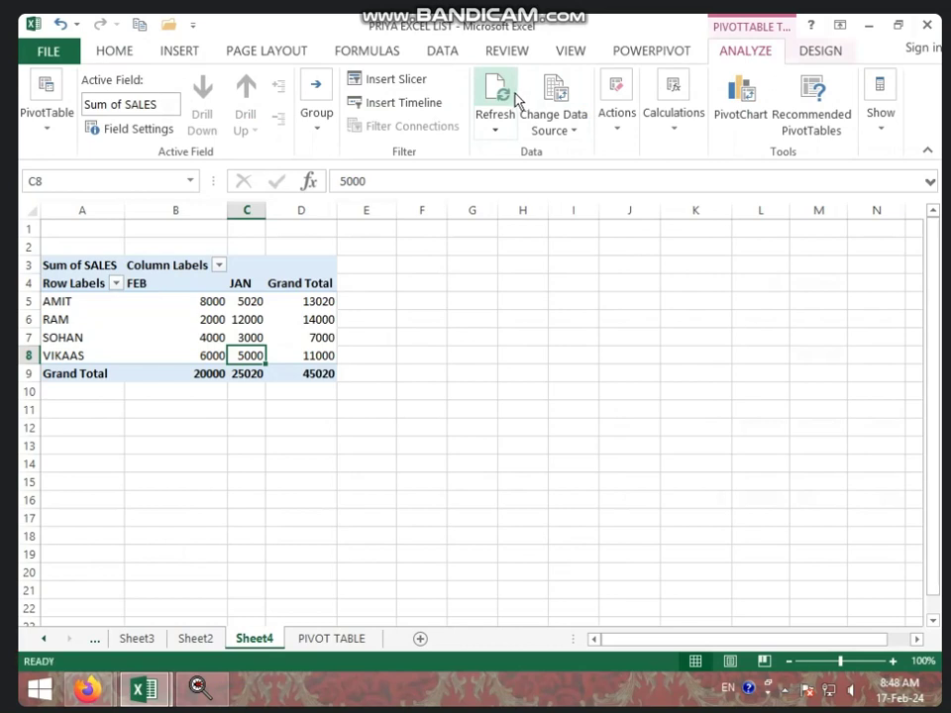
pyautogui.click(249, 302)
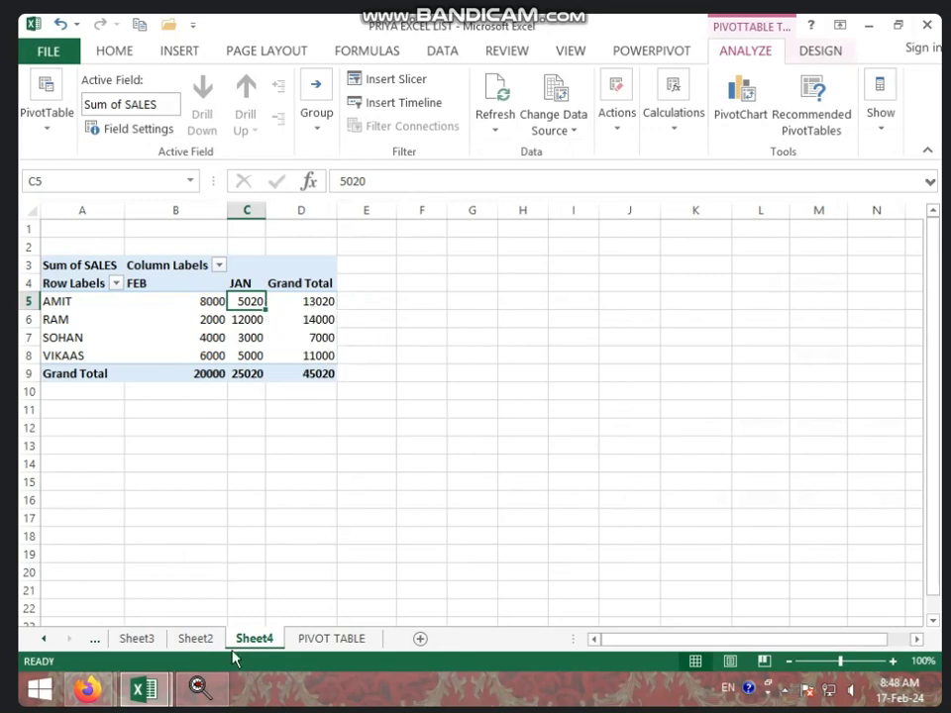
# Step: Change the data source of the Sheet4 PivotTable to range A1:C11 on the PIVOT TABLE sheet
pyautogui.click(354, 636)
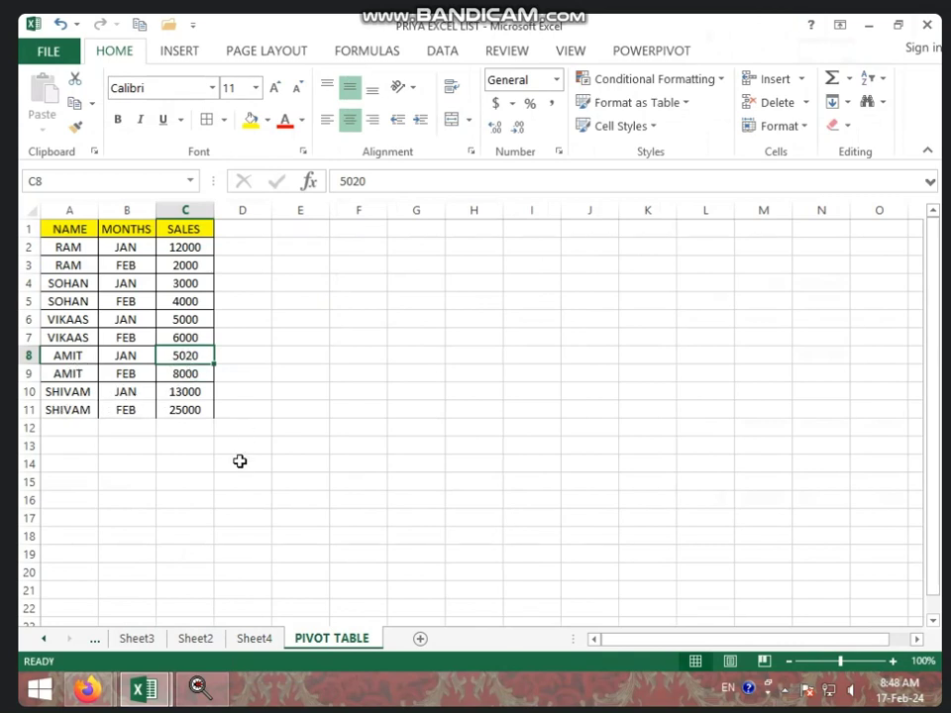
pyautogui.click(248, 642)
pyautogui.click(765, 51)
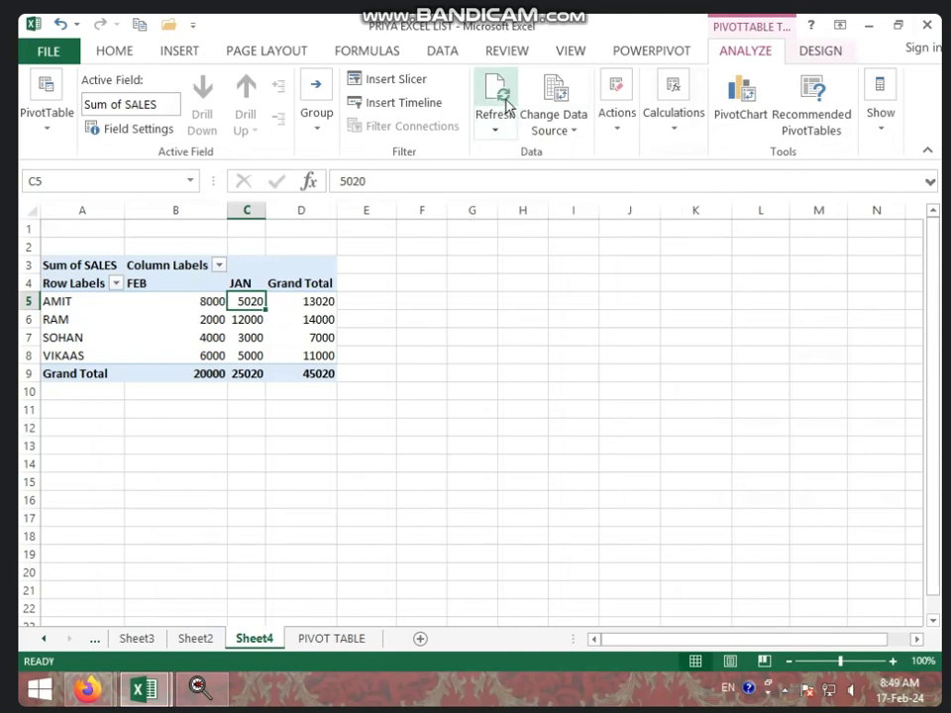
pyautogui.click(556, 129)
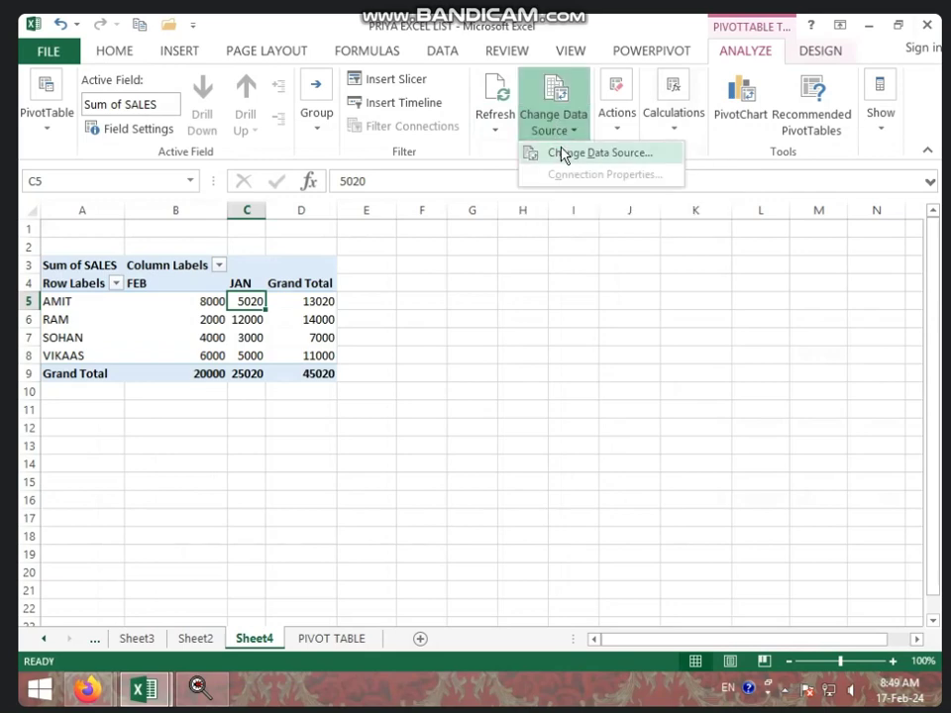
pyautogui.click(565, 152)
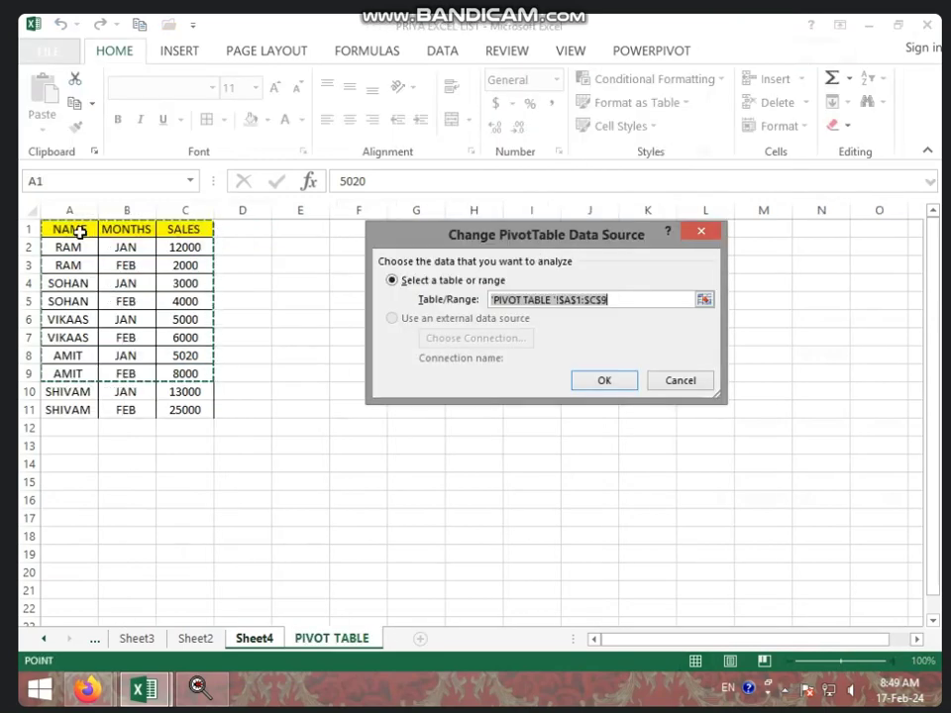
pyautogui.moveTo(78, 229); pyautogui.dragTo(182, 406)
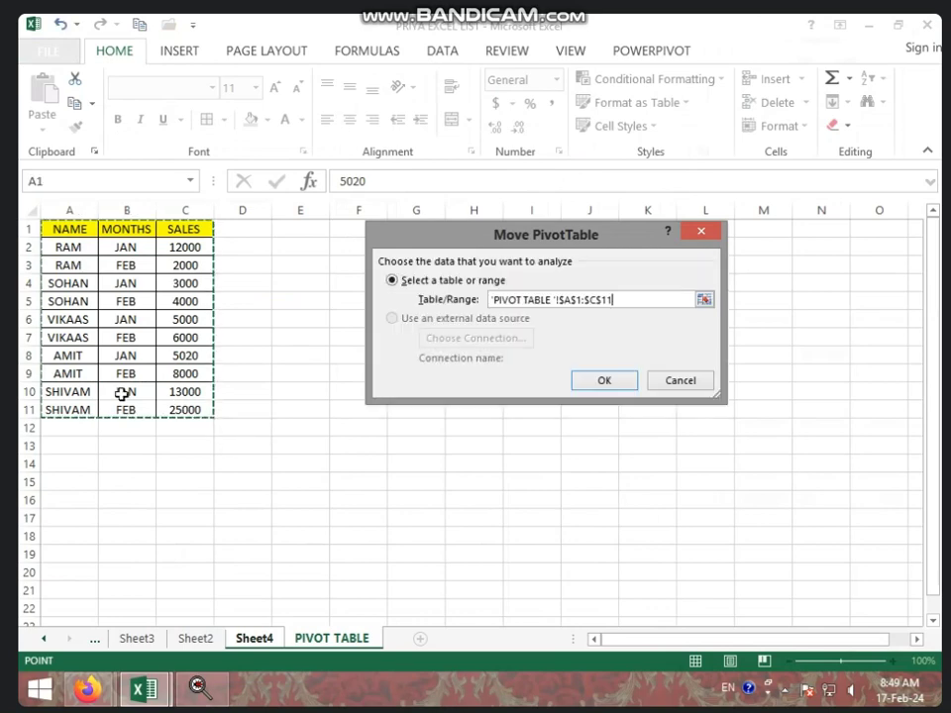
pyautogui.click(611, 388)
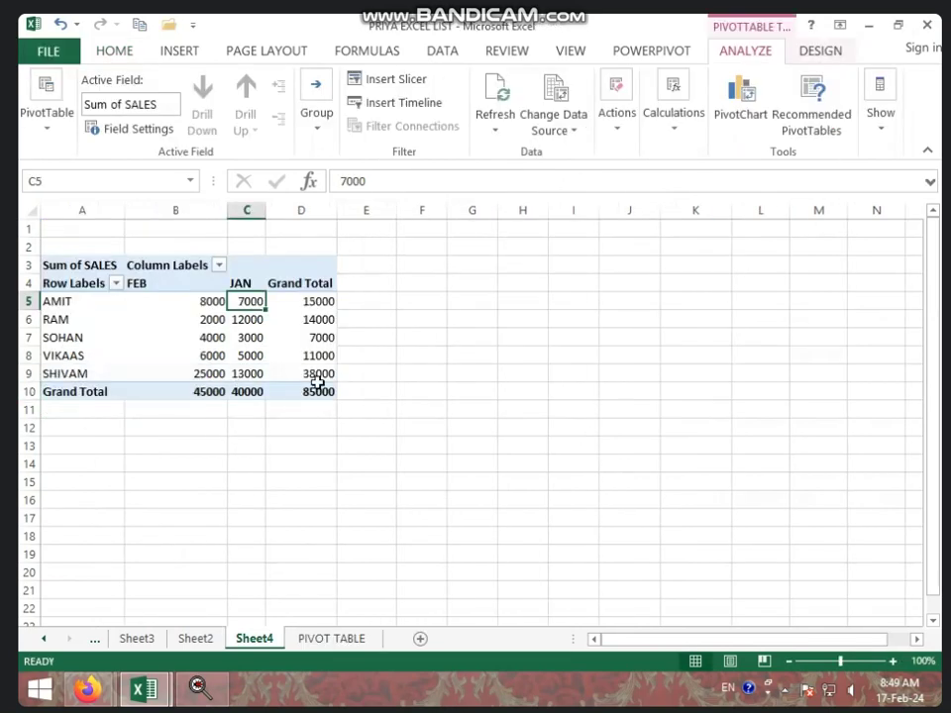
# Step: Filter the PivotTable's row labels to exclude the second, third and fourth names, keeping only the first and last
pyautogui.moveTo(317, 383)
pyautogui.click(117, 285)
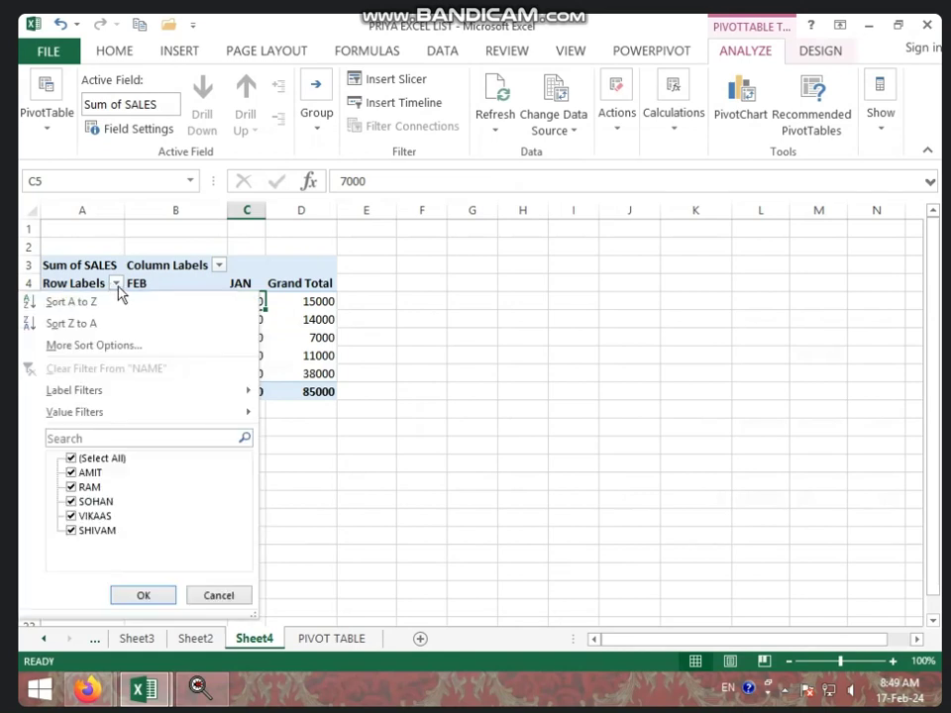
pyautogui.click(87, 490)
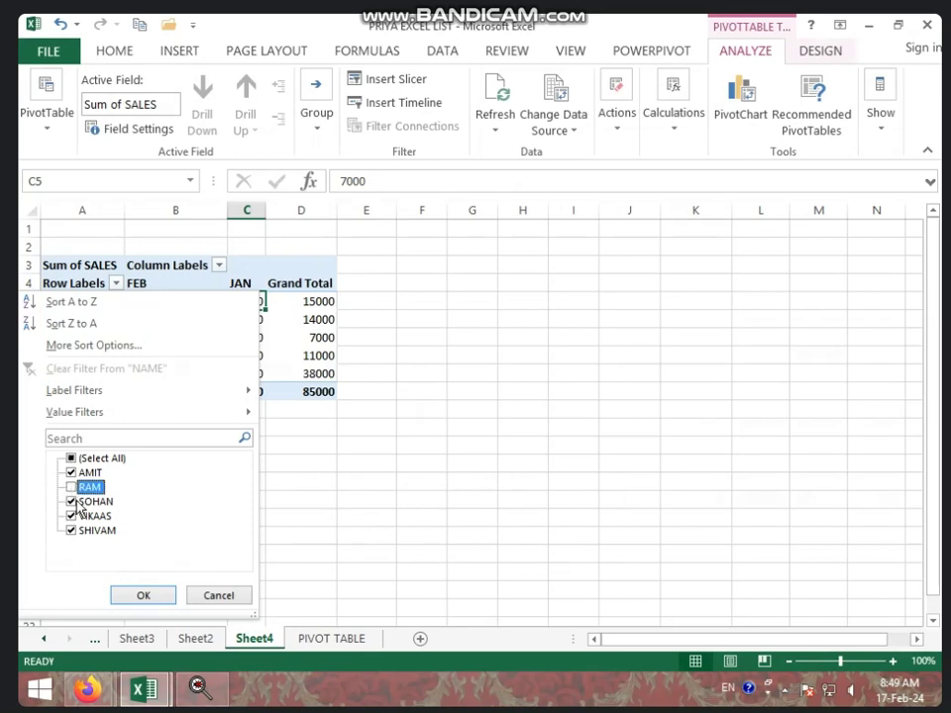
pyautogui.click(79, 502)
pyautogui.click(77, 517)
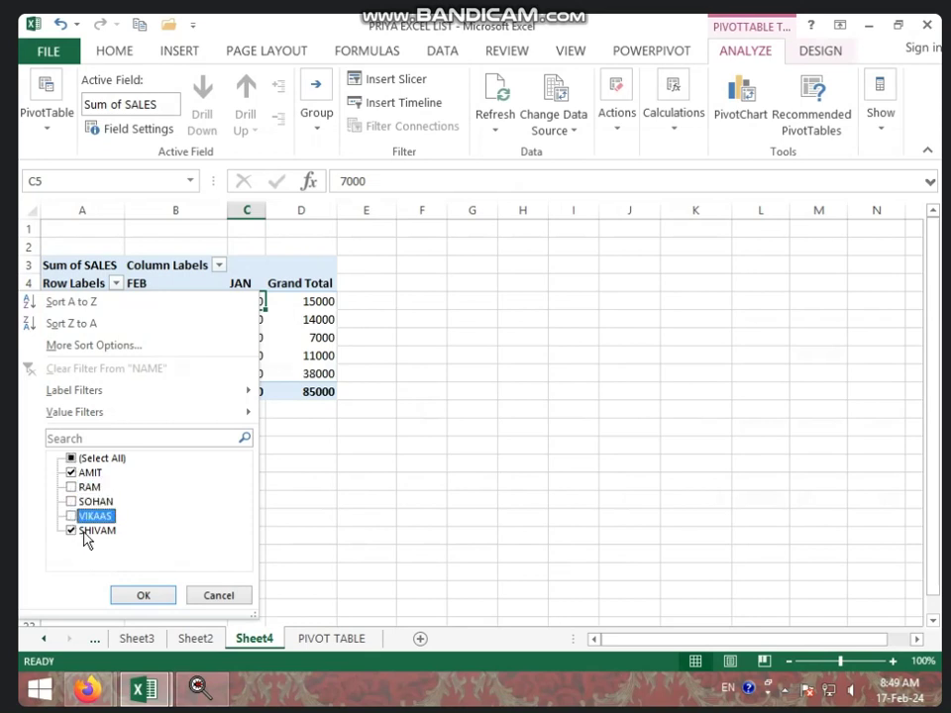
pyautogui.click(130, 593)
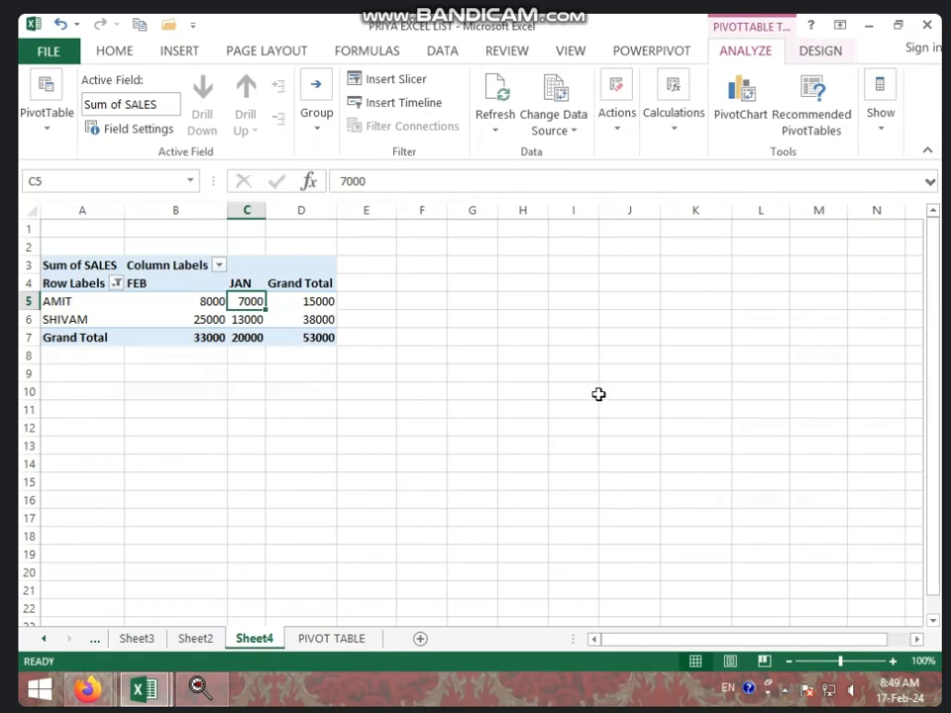
# Step: Insert the recommended PivotTable "Sum of SALES by NAME" from range A1:C11 of the PIVOT TABLE sheet
pyautogui.click(319, 639)
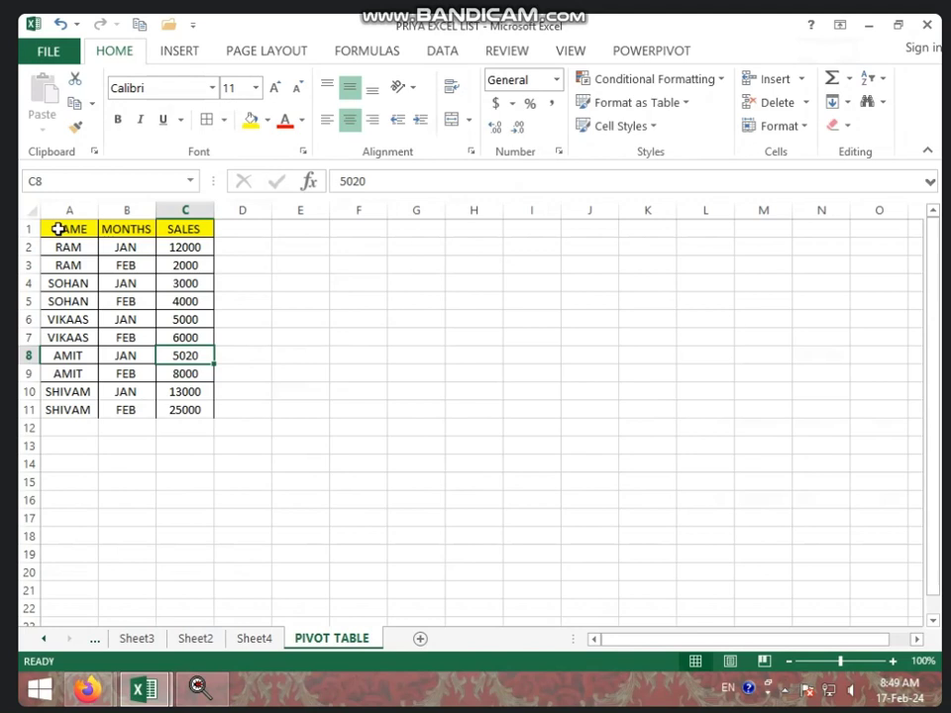
pyautogui.moveTo(58, 229); pyautogui.dragTo(182, 406)
pyautogui.click(201, 55)
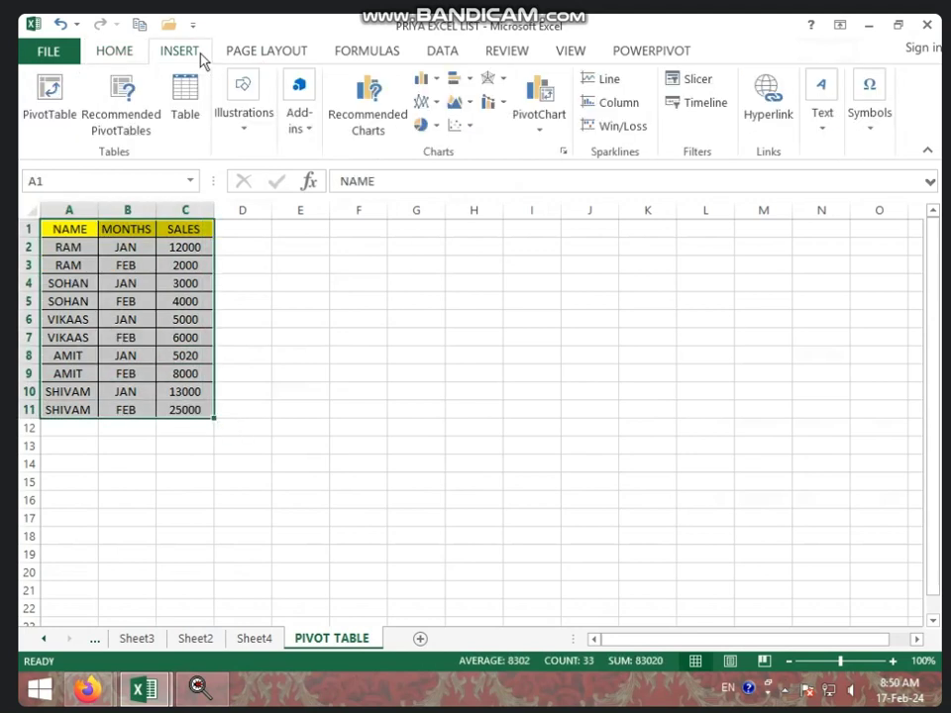
pyautogui.click(123, 130)
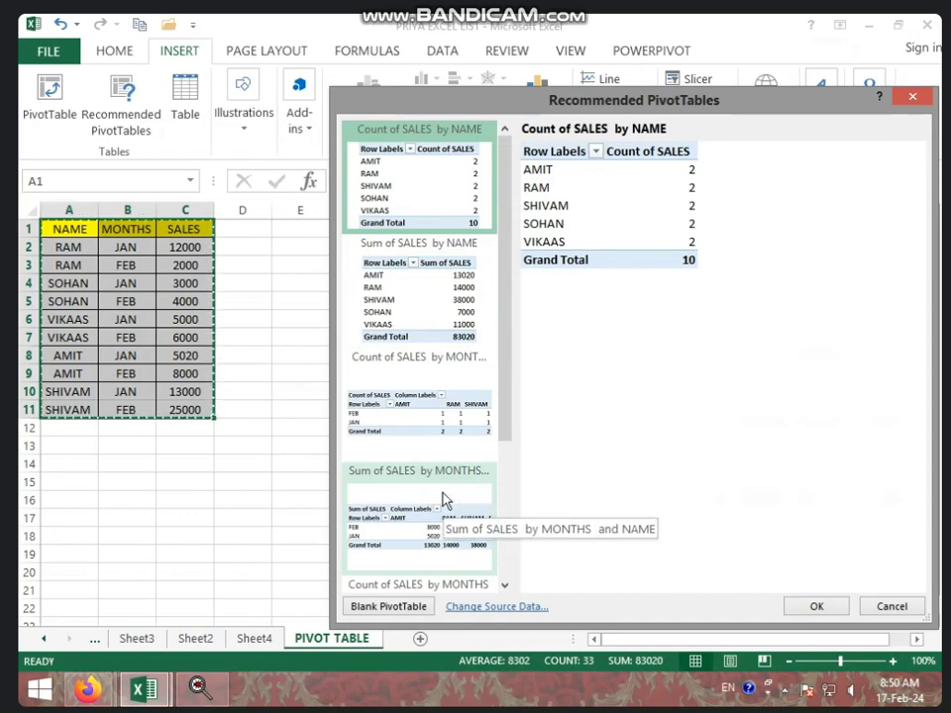
pyautogui.click(440, 329)
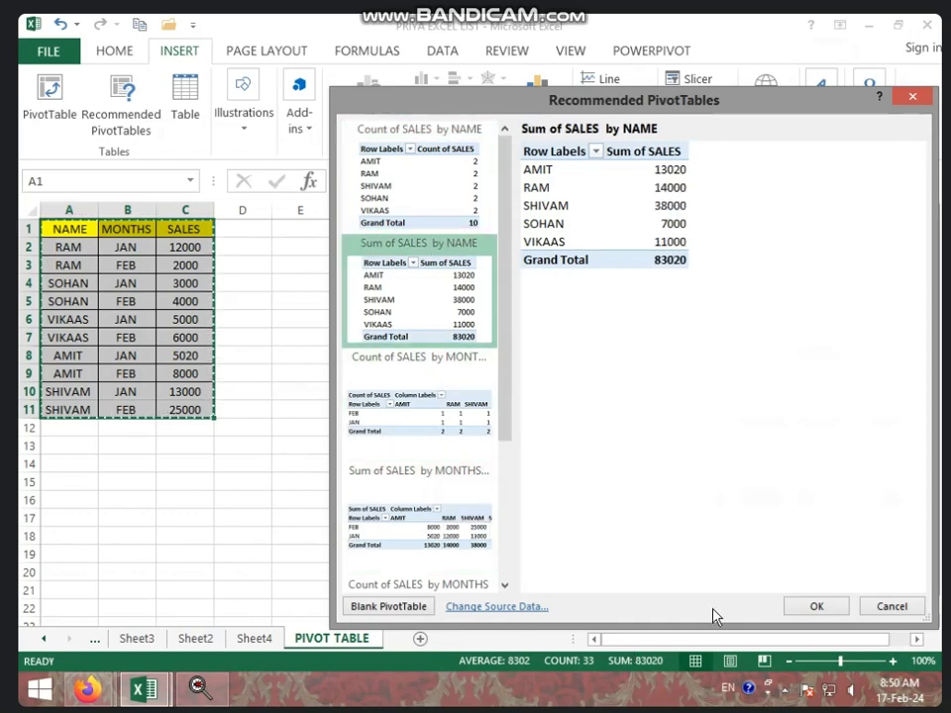
pyautogui.click(794, 607)
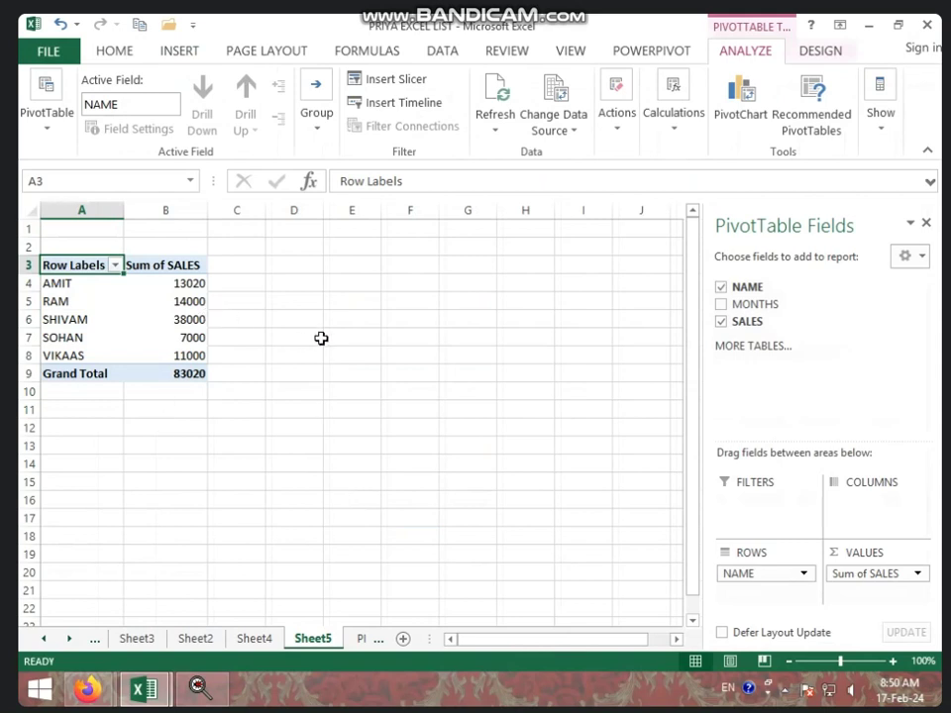
# Step: Convert range A1:C11 on the PIVOT TABLE sheet into a table with headers
pyautogui.click(198, 57)
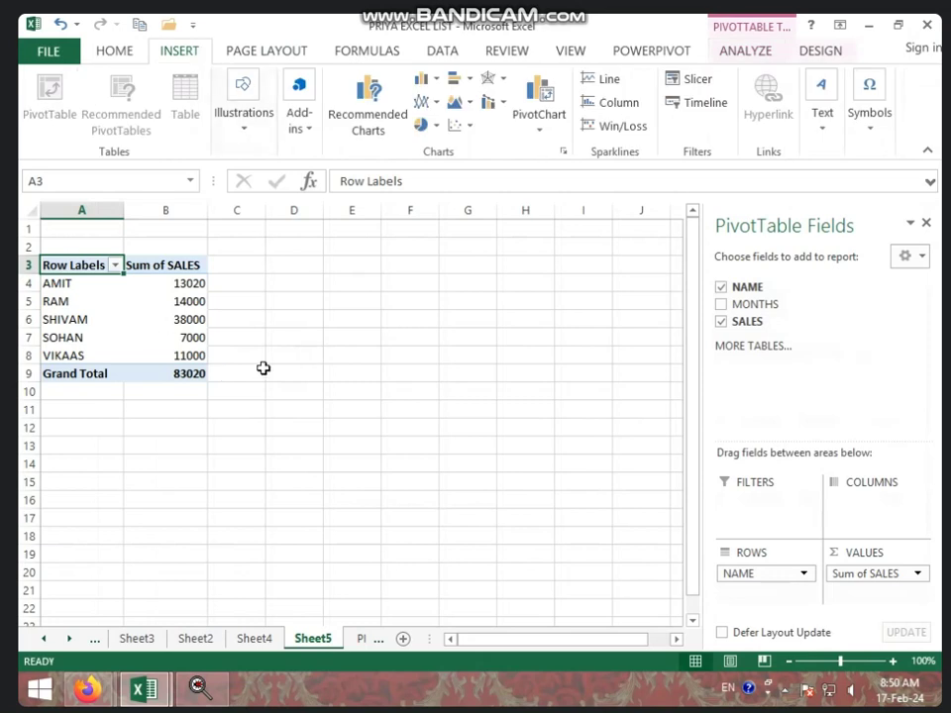
pyautogui.click(252, 335)
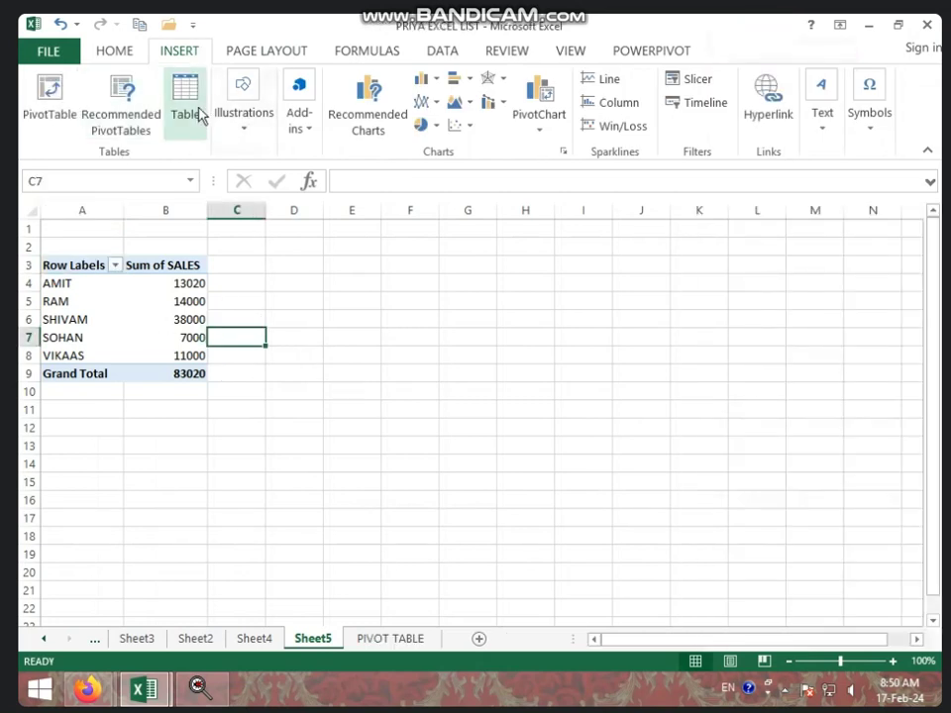
pyautogui.click(396, 638)
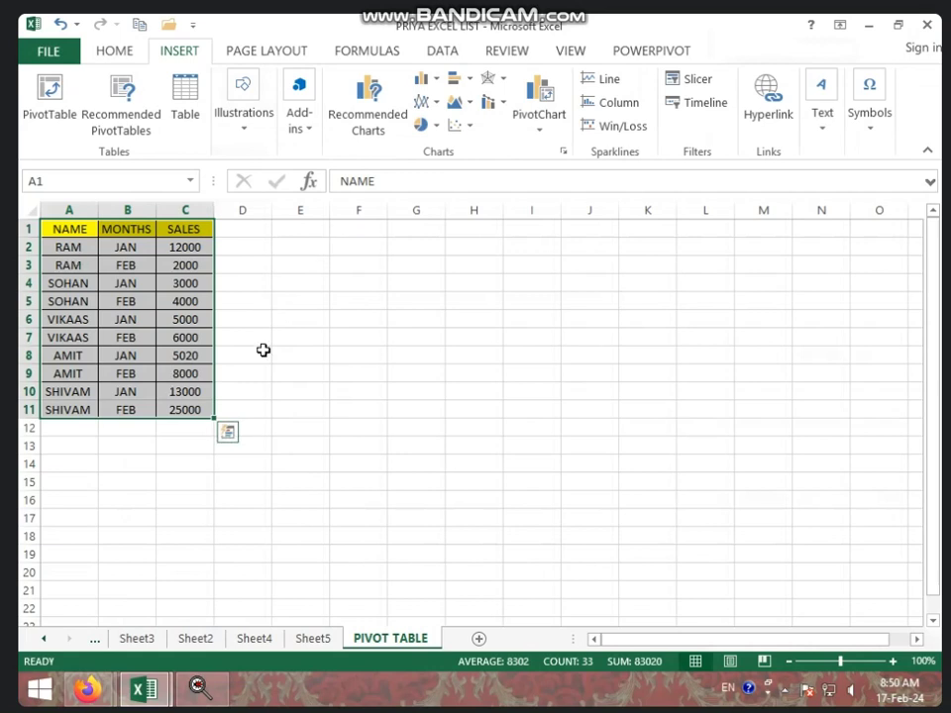
pyautogui.click(188, 99)
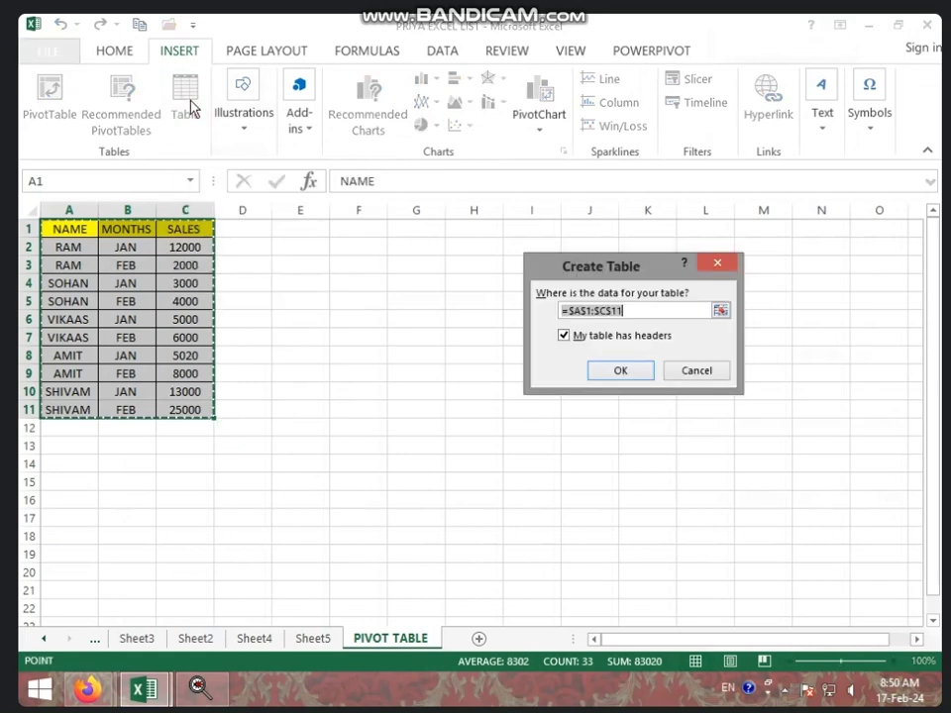
pyautogui.click(617, 372)
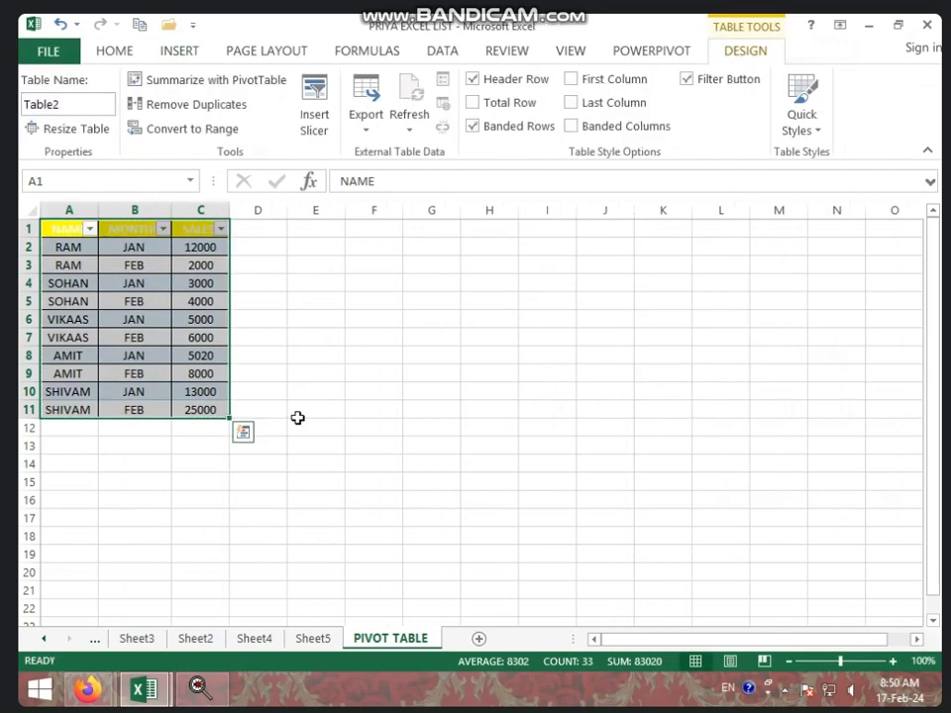
# Step: Examine the sorting and filtering choices of the table's NAME column without applying any
pyautogui.click(290, 299)
pyautogui.click(90, 229)
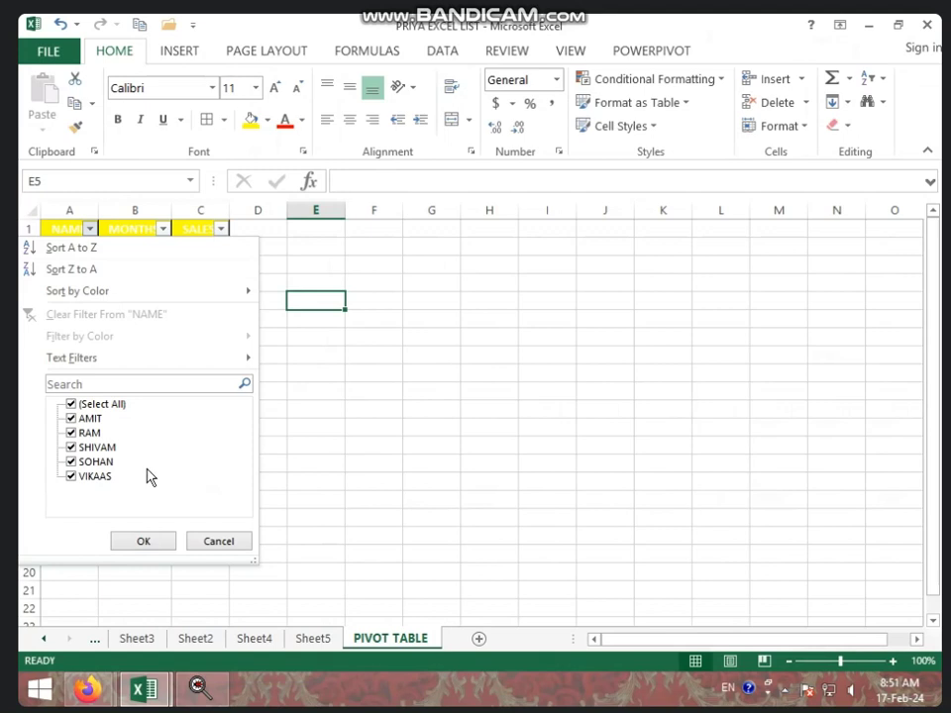
pyautogui.click(230, 544)
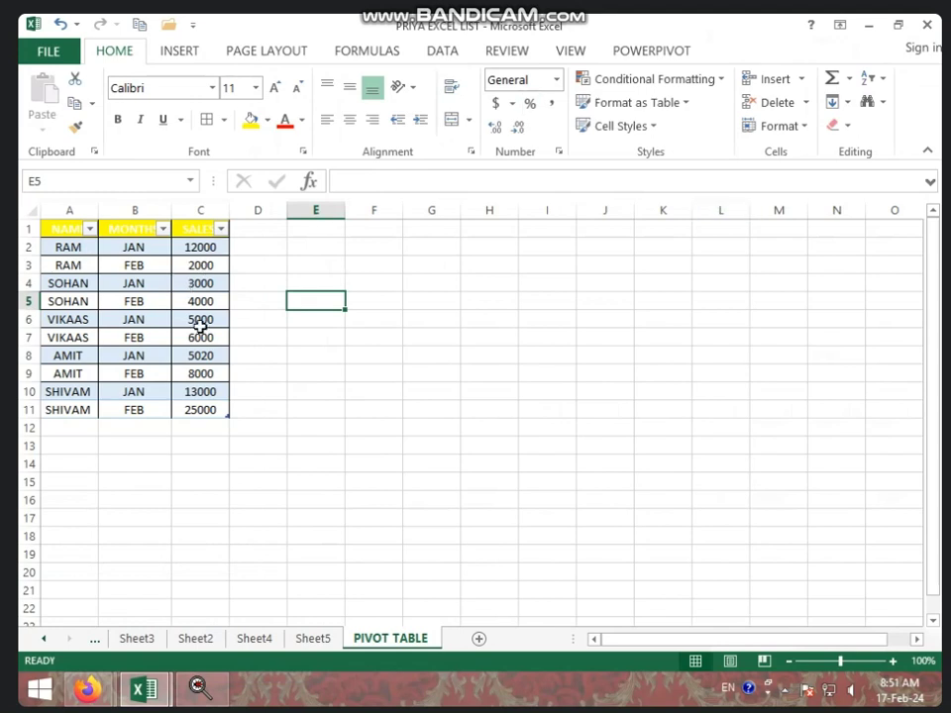
# Step: Summarize Table2 with a PivotTable placed on a new worksheet
pyautogui.press('Left')
pyautogui.press('Left')
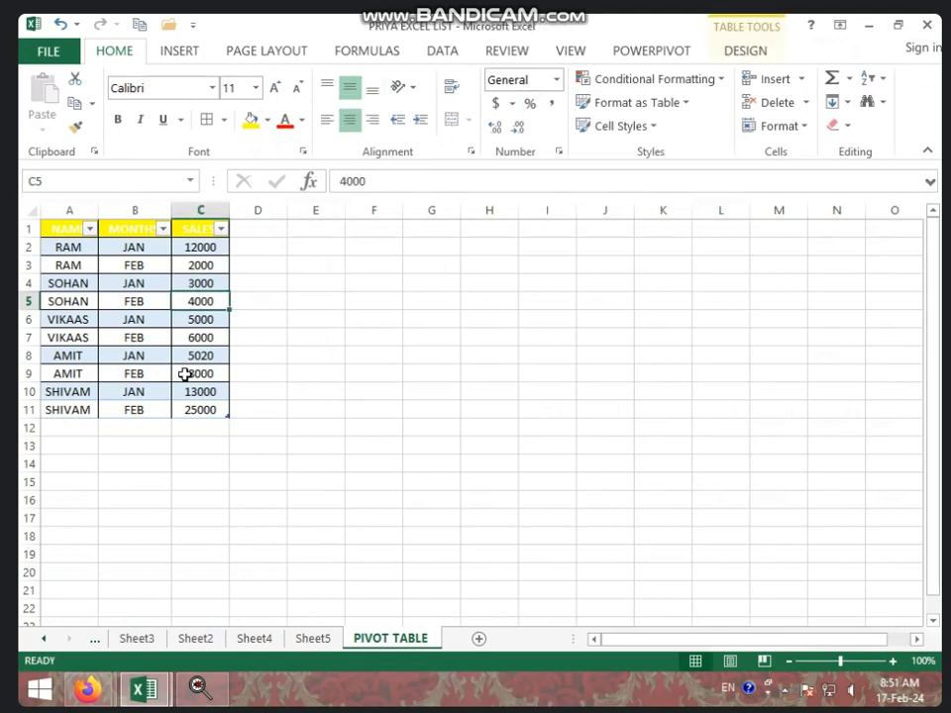
pyautogui.click(746, 51)
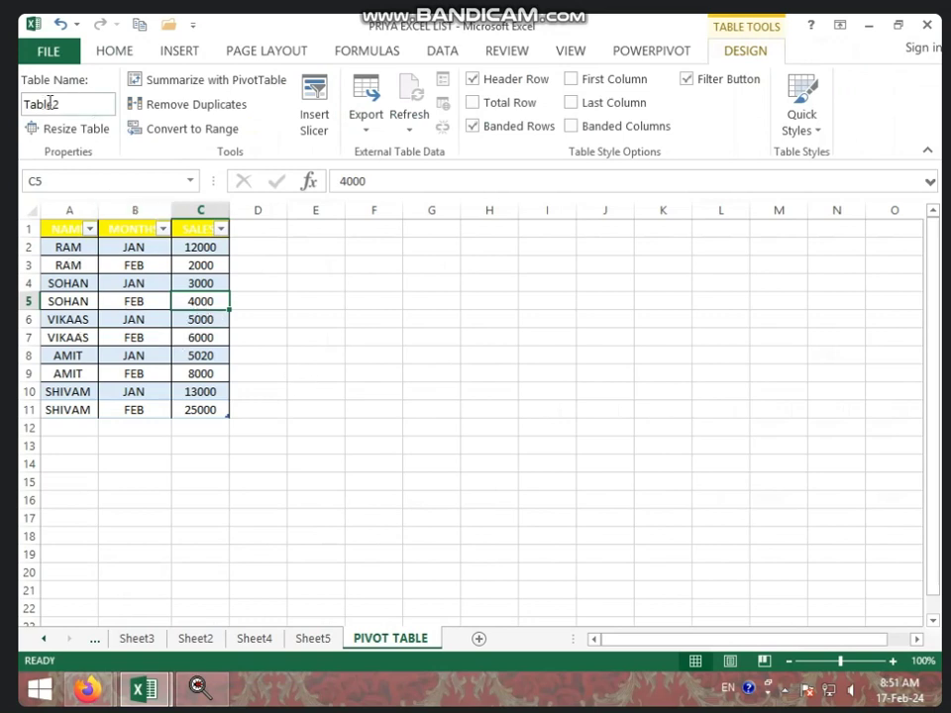
pyautogui.click(217, 79)
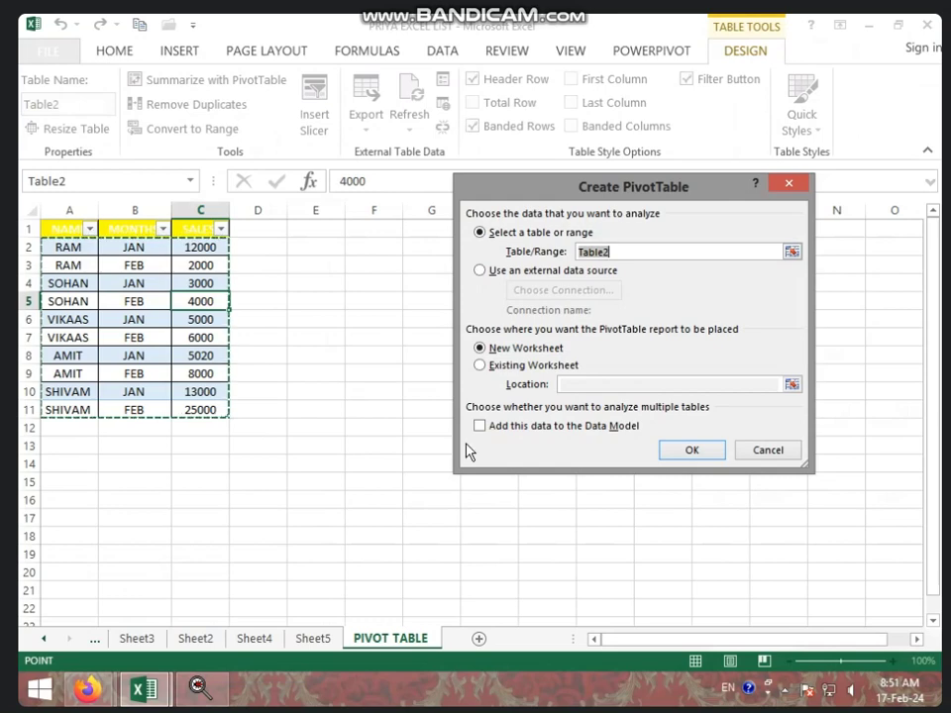
pyautogui.click(691, 450)
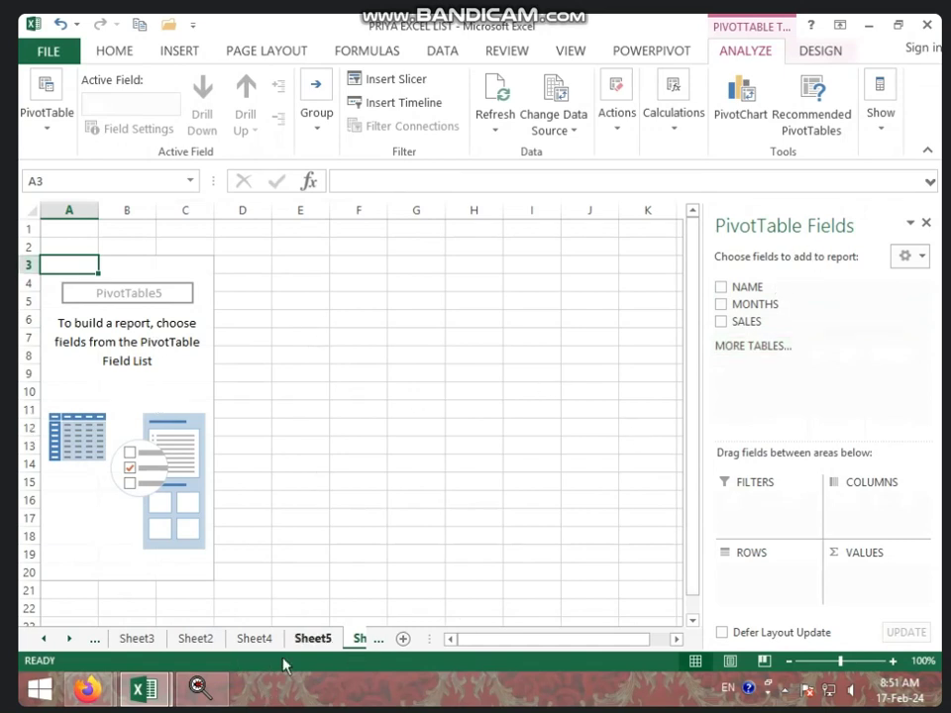
# Step: Browse through the workbook's sheets and return to the PIVOT TABLE sheet
pyautogui.click(43, 638)
pyautogui.click(43, 638)
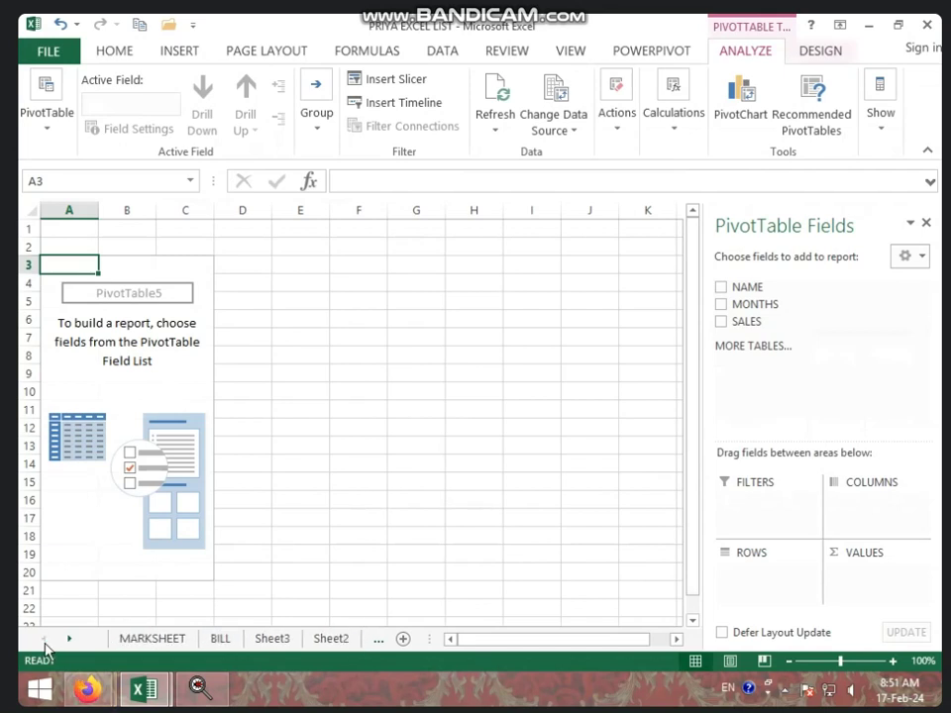
pyautogui.click(72, 639)
pyautogui.click(72, 639)
pyautogui.click(72, 638)
pyautogui.click(73, 639)
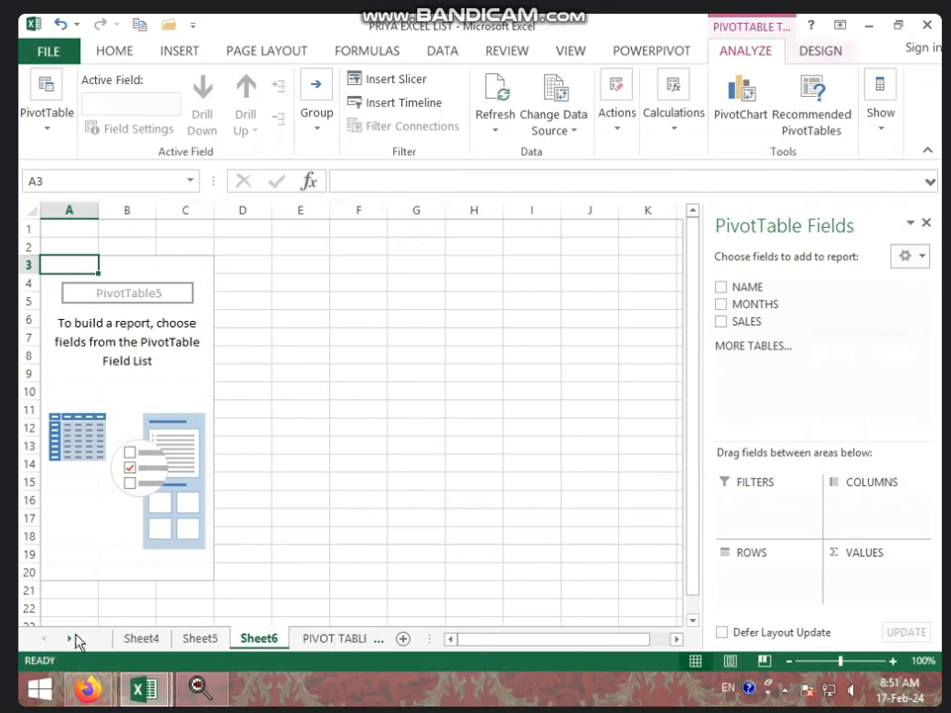
pyautogui.click(327, 642)
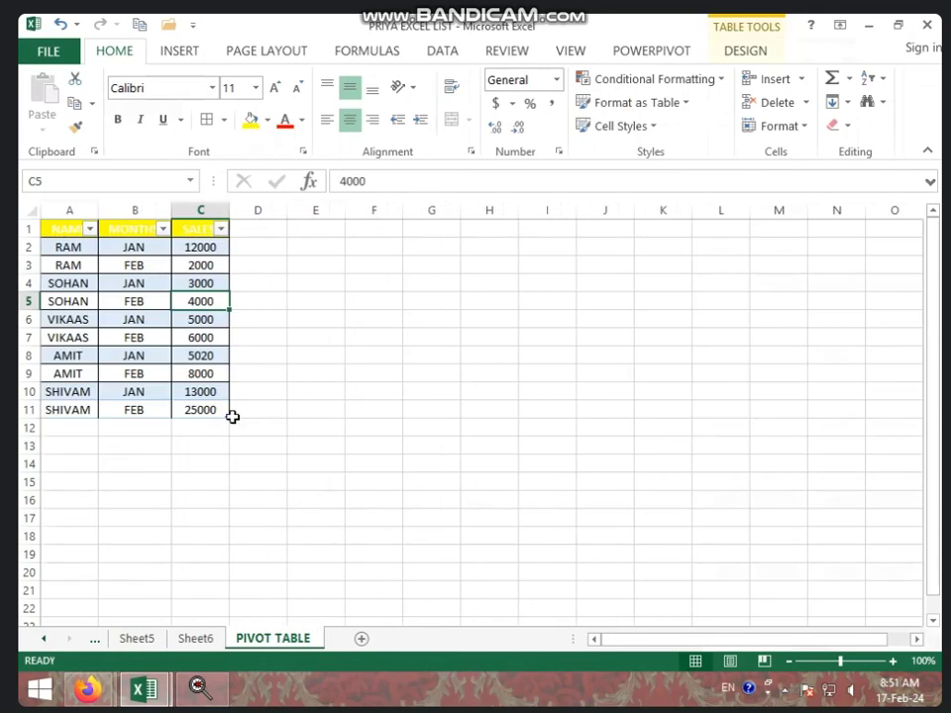
# Step: Make the table's last row a duplicate of the row above by setting B11 to JAN and C11 to 13000
pyautogui.click(141, 337)
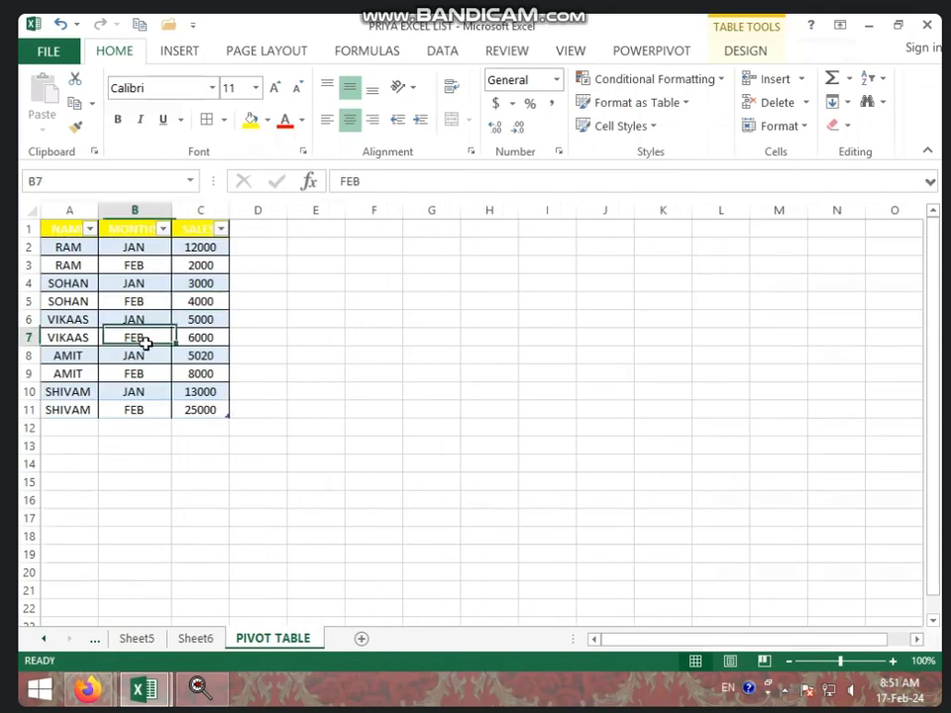
pyautogui.click(750, 51)
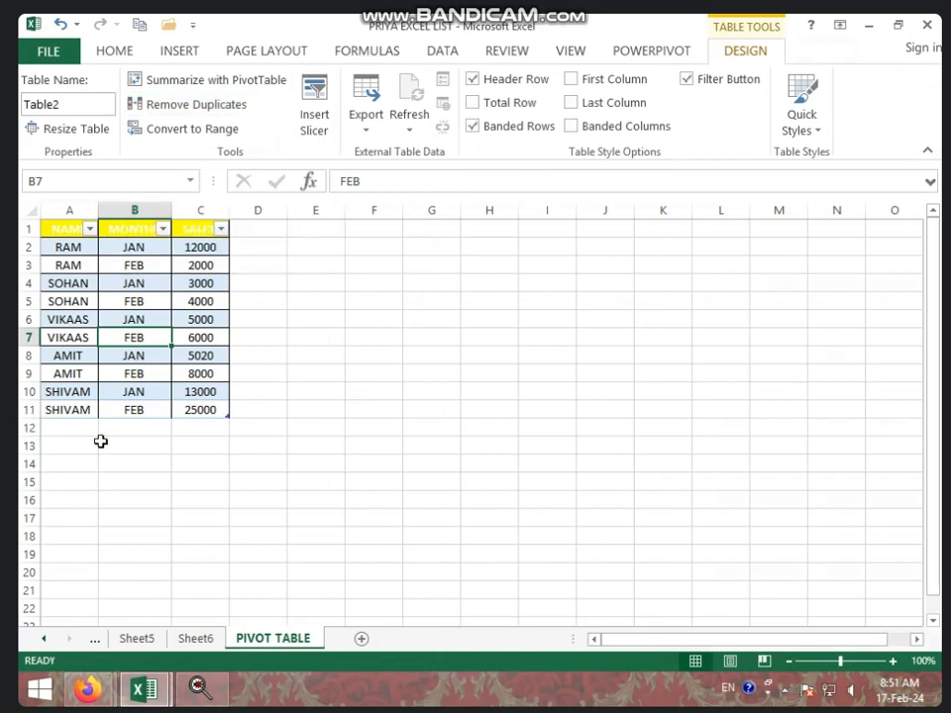
pyautogui.hotkey('ctrl', 'a')
pyautogui.hotkey('ctrl', 'a')
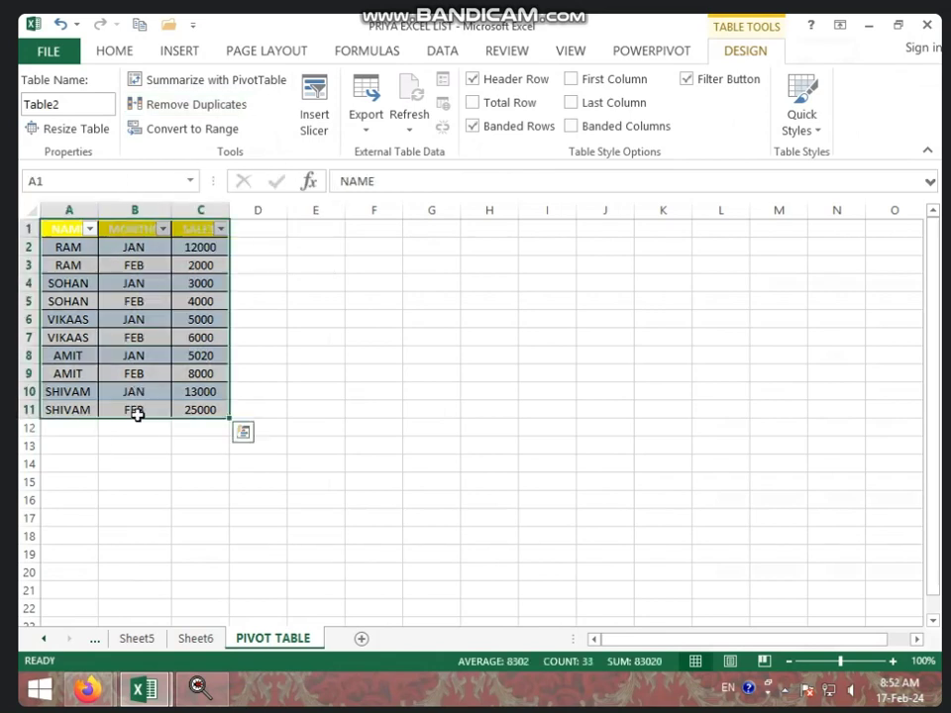
pyautogui.click(136, 411)
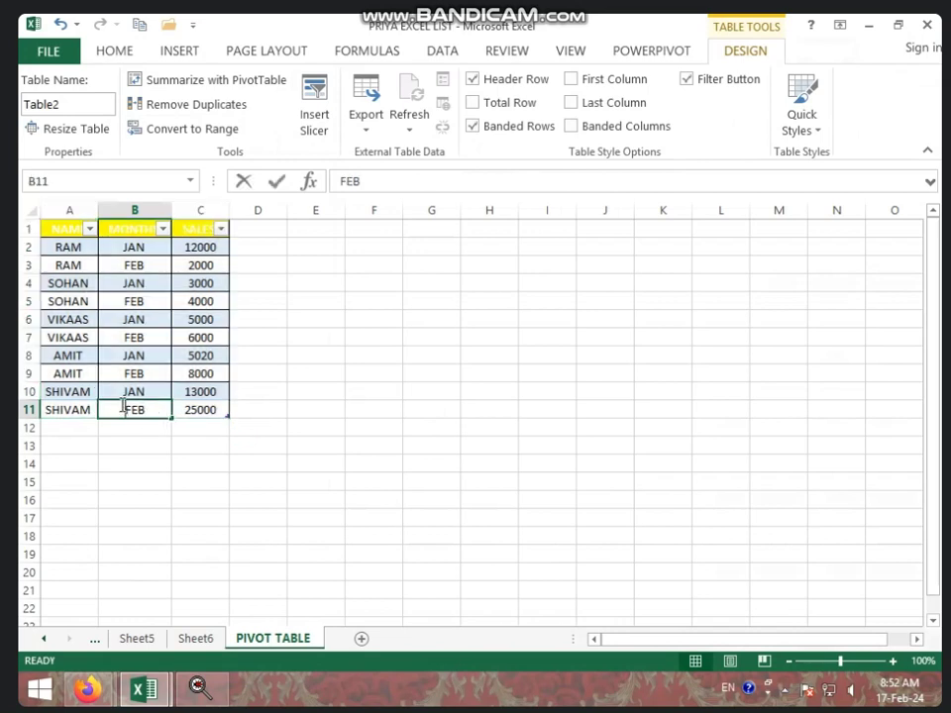
pyautogui.write('JAN')
pyautogui.press('Tab')
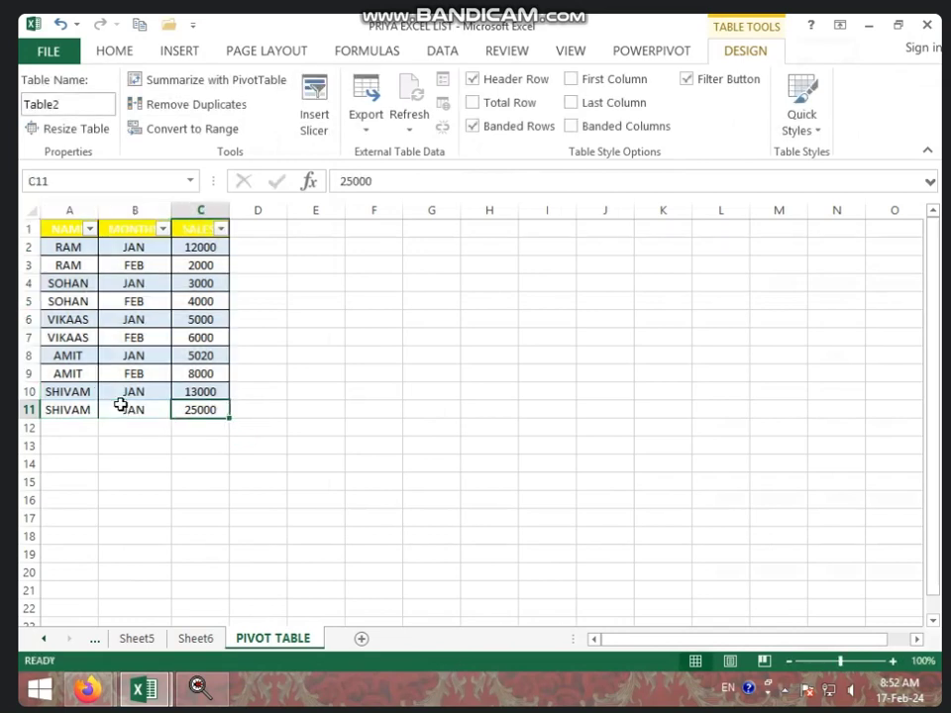
pyautogui.write('130000')
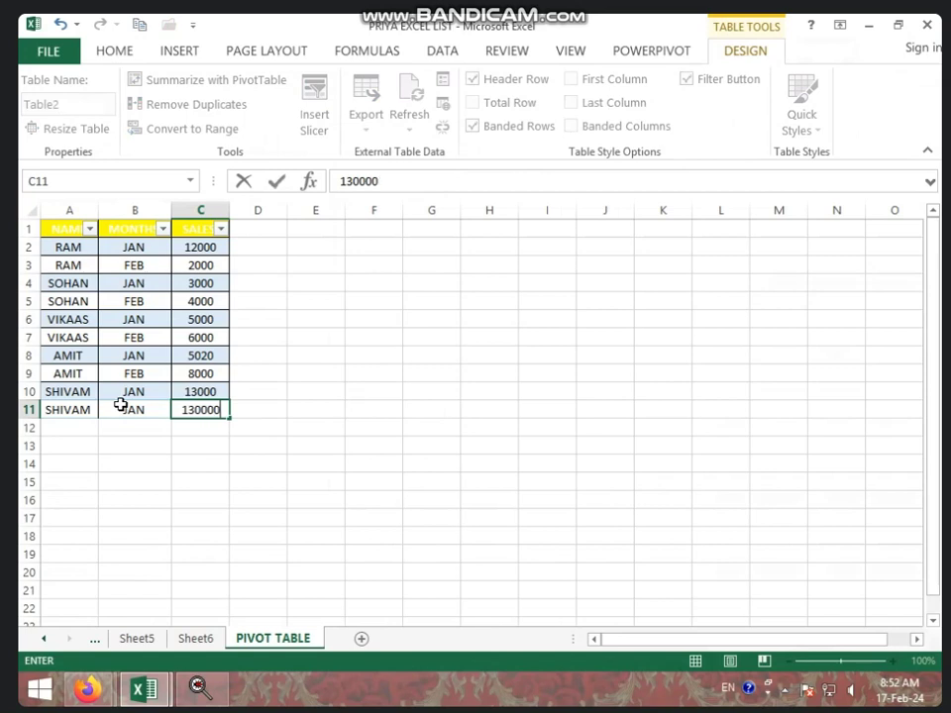
pyautogui.press('BackSpace')
pyautogui.click(164, 501)
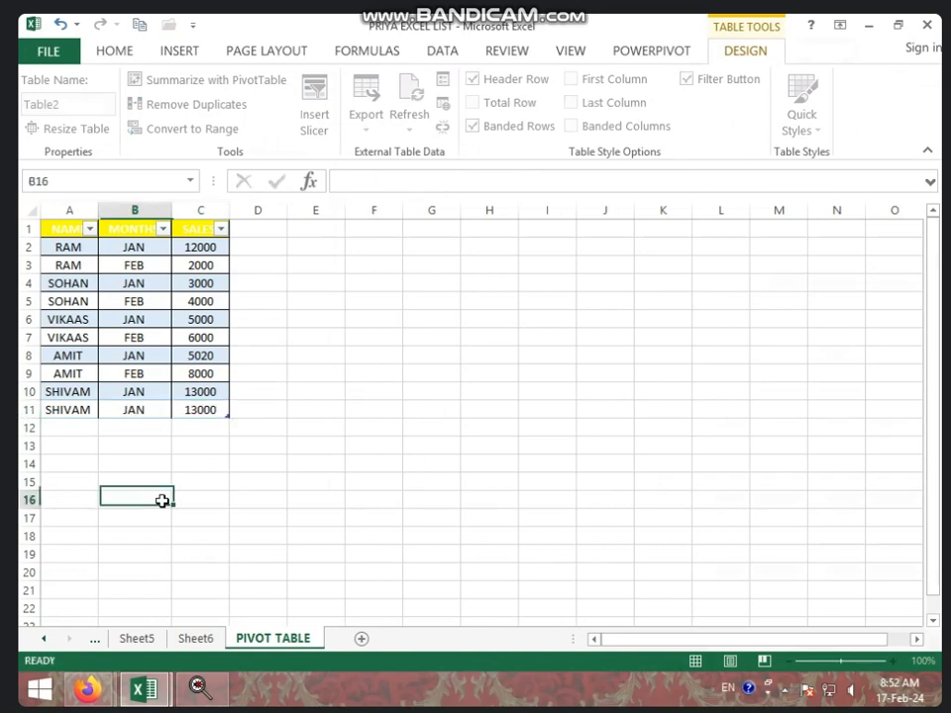
# Step: Remove duplicate rows from the table, comparing the NAME, MONTHS and SALES columns
pyautogui.moveTo(65, 228); pyautogui.dragTo(185, 406)
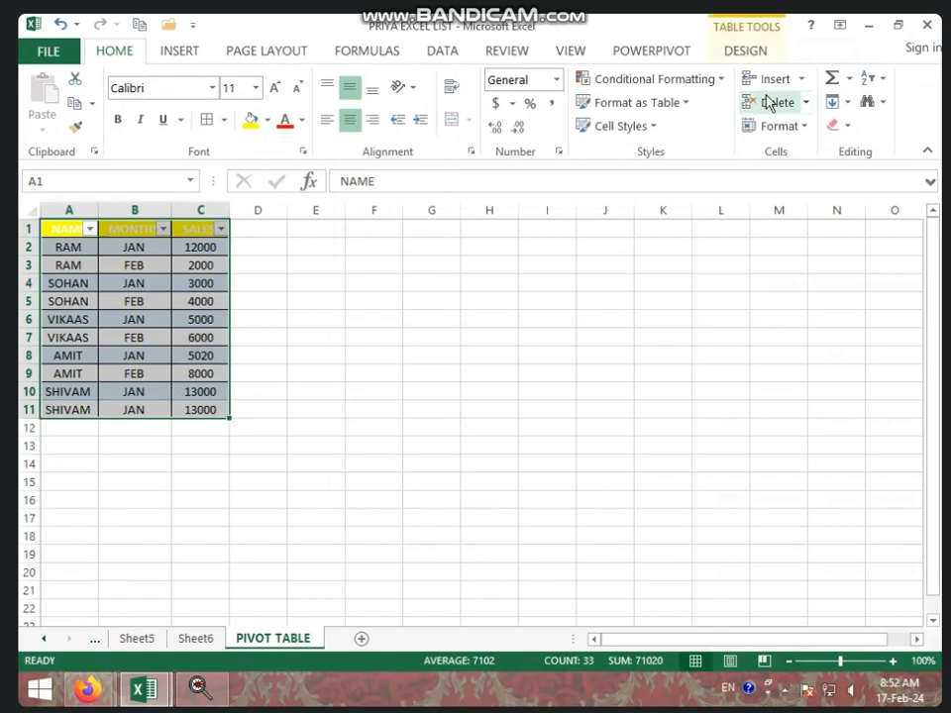
pyautogui.click(762, 57)
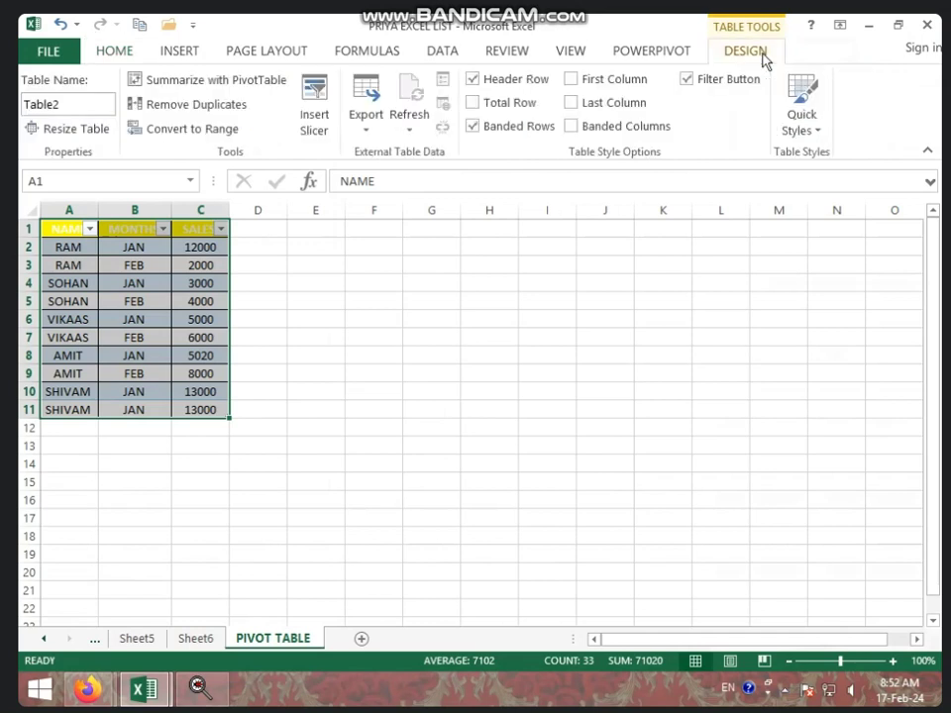
pyautogui.click(204, 109)
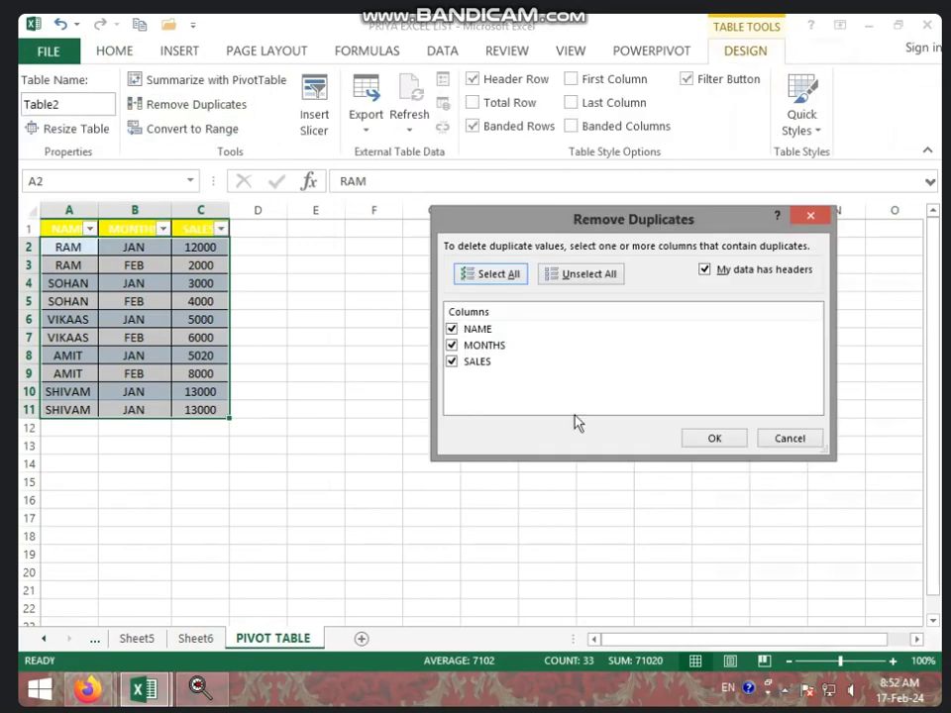
pyautogui.click(709, 442)
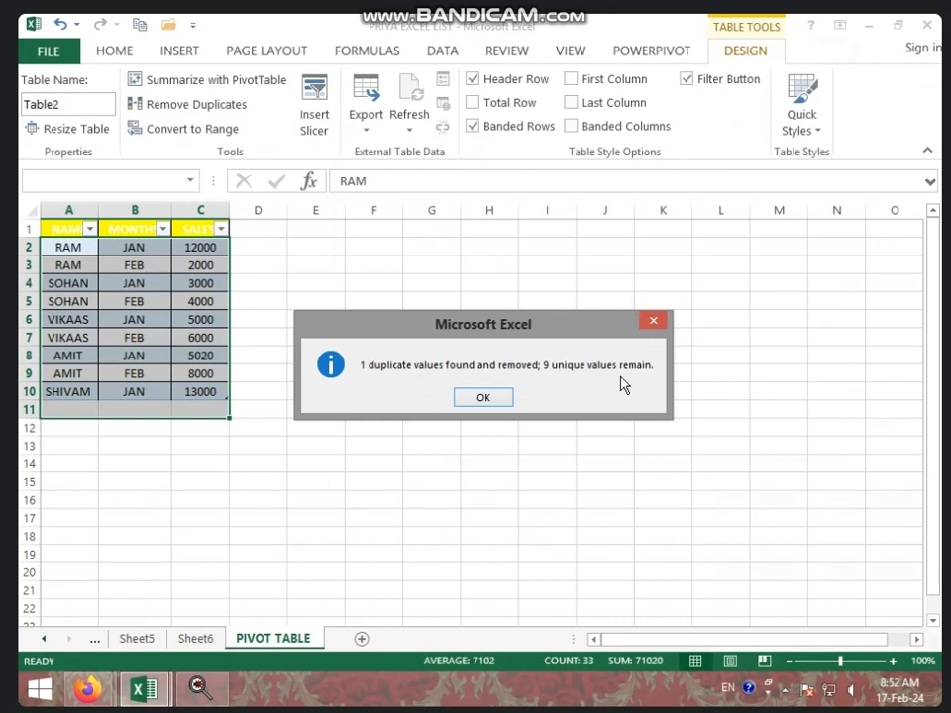
pyautogui.click(479, 397)
pyautogui.click(206, 463)
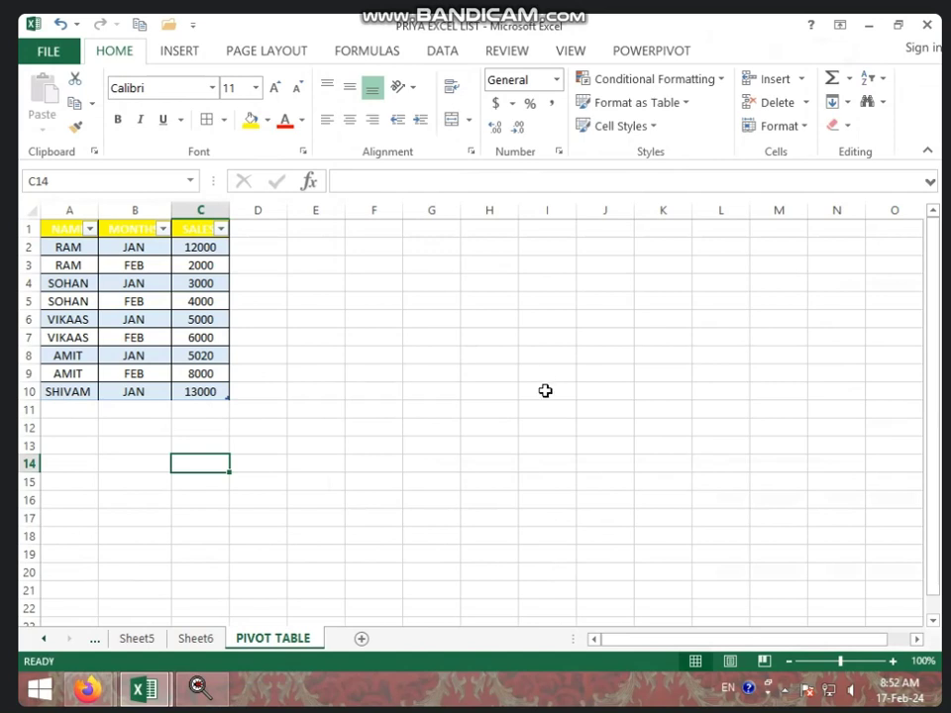
# Step: Convert the table in A1:C10 to a normal range
pyautogui.click(136, 305)
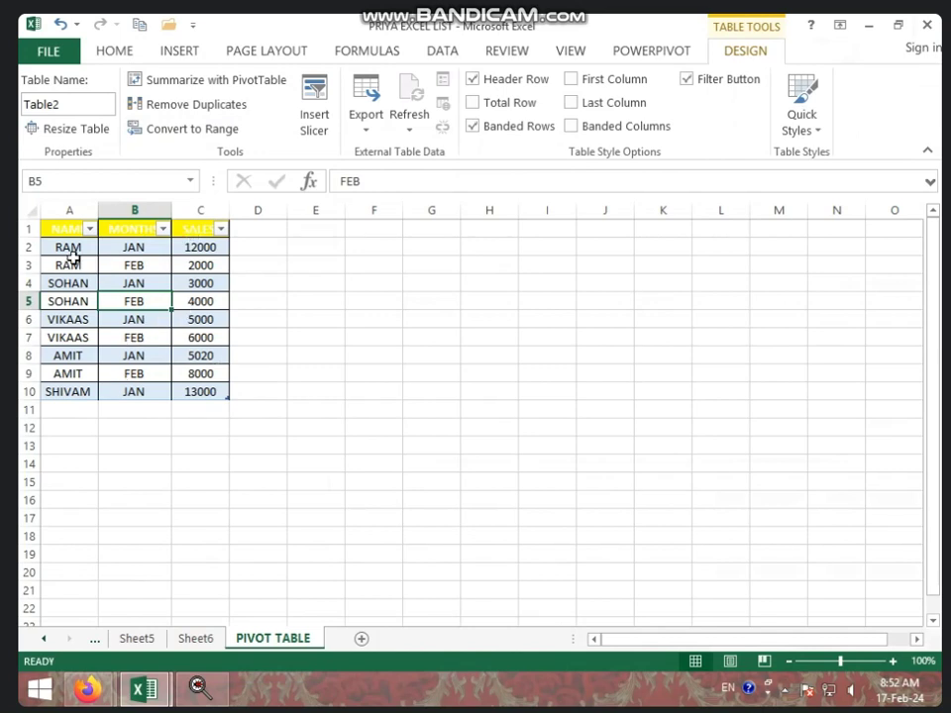
pyautogui.moveTo(70, 228); pyautogui.dragTo(192, 391)
pyautogui.click(179, 143)
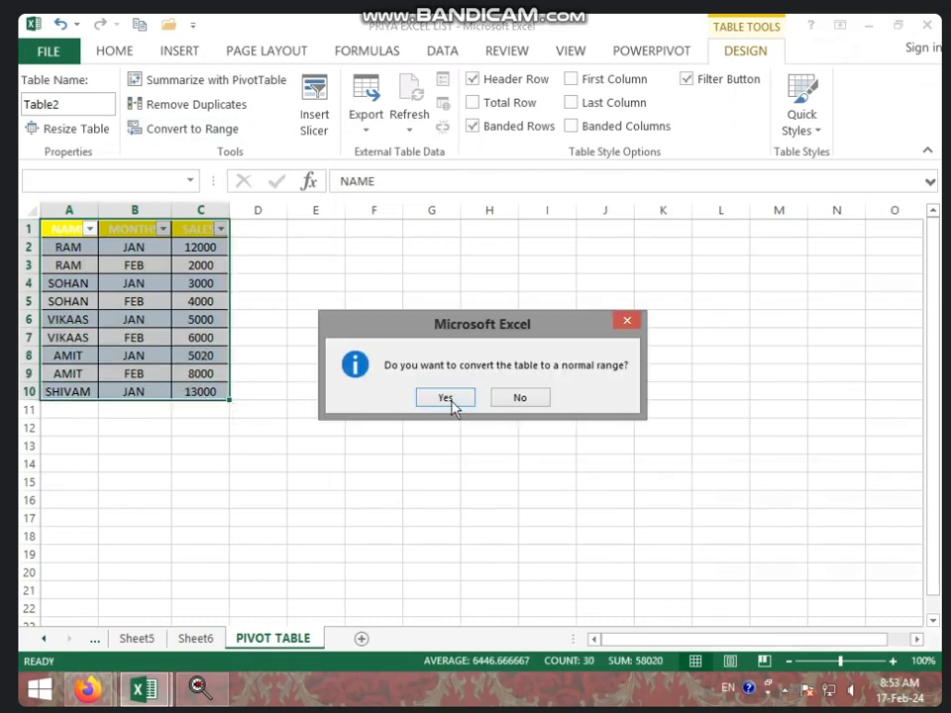
pyautogui.click(446, 398)
pyautogui.click(406, 413)
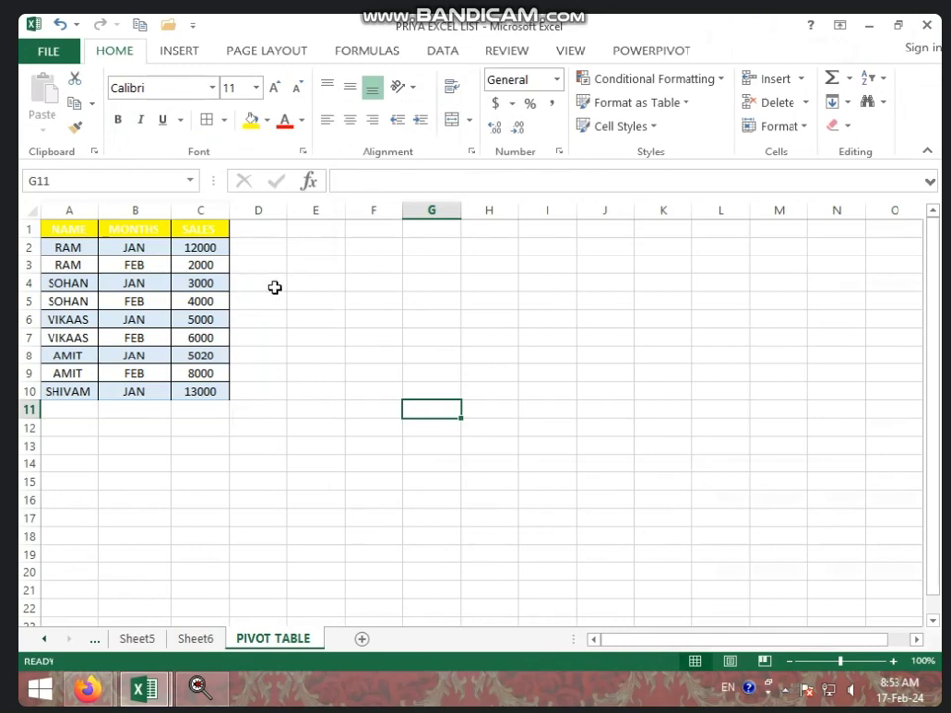
# Step: Turn range A1:C10 back into a table with headers
pyautogui.click(203, 299)
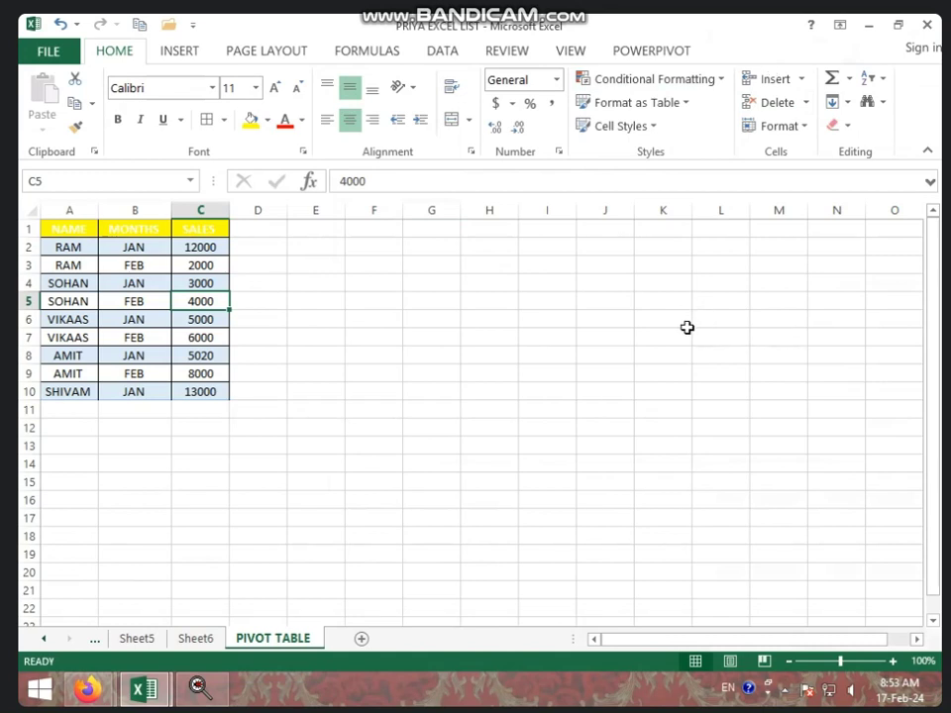
pyautogui.moveTo(65, 229); pyautogui.dragTo(183, 383)
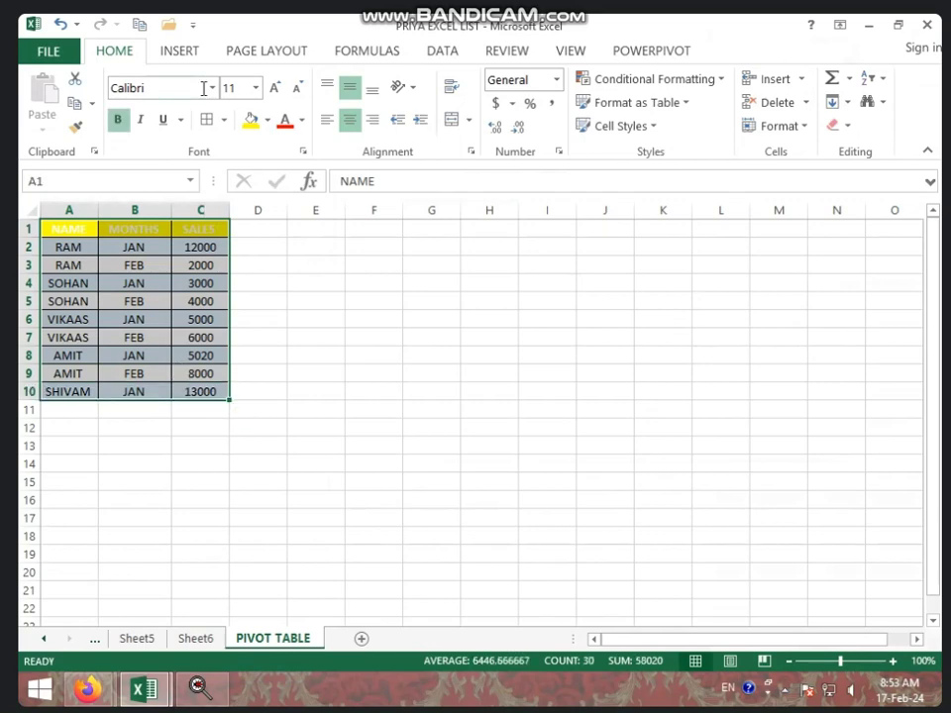
pyautogui.click(180, 50)
pyautogui.click(188, 109)
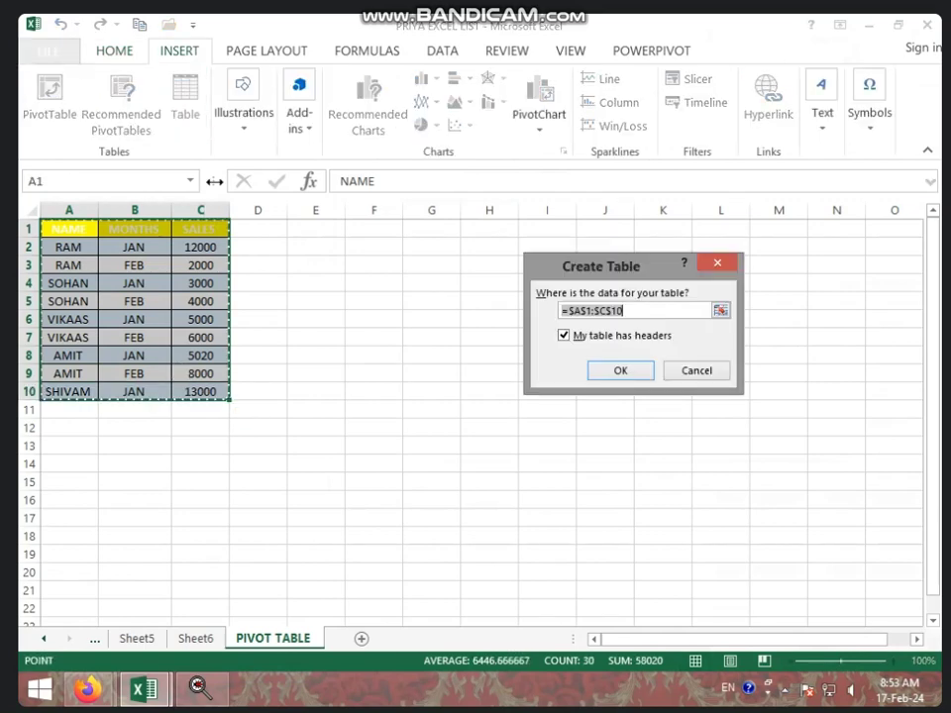
pyautogui.click(620, 370)
pyautogui.click(374, 390)
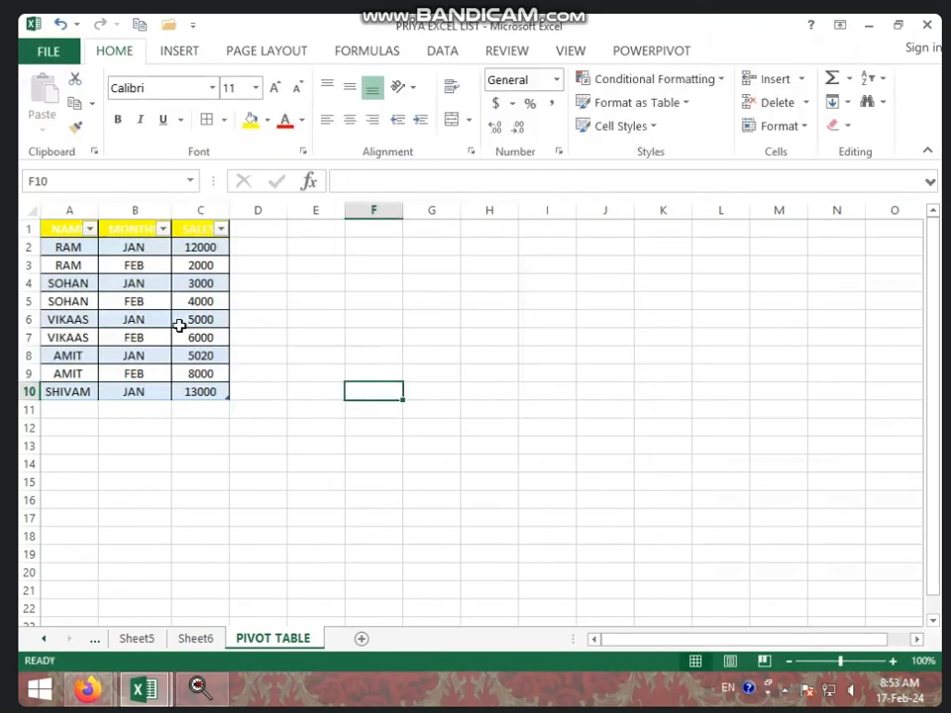
# Step: Insert slicers for the NAME and SALES columns of the sales table
pyautogui.click(234, 270)
pyautogui.click(133, 301)
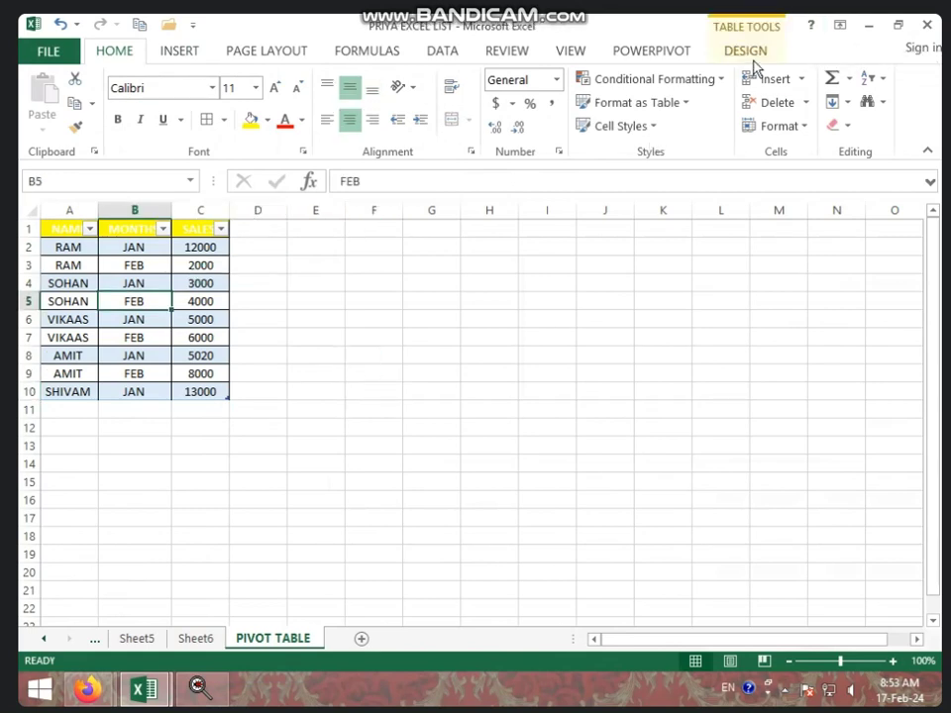
pyautogui.click(743, 53)
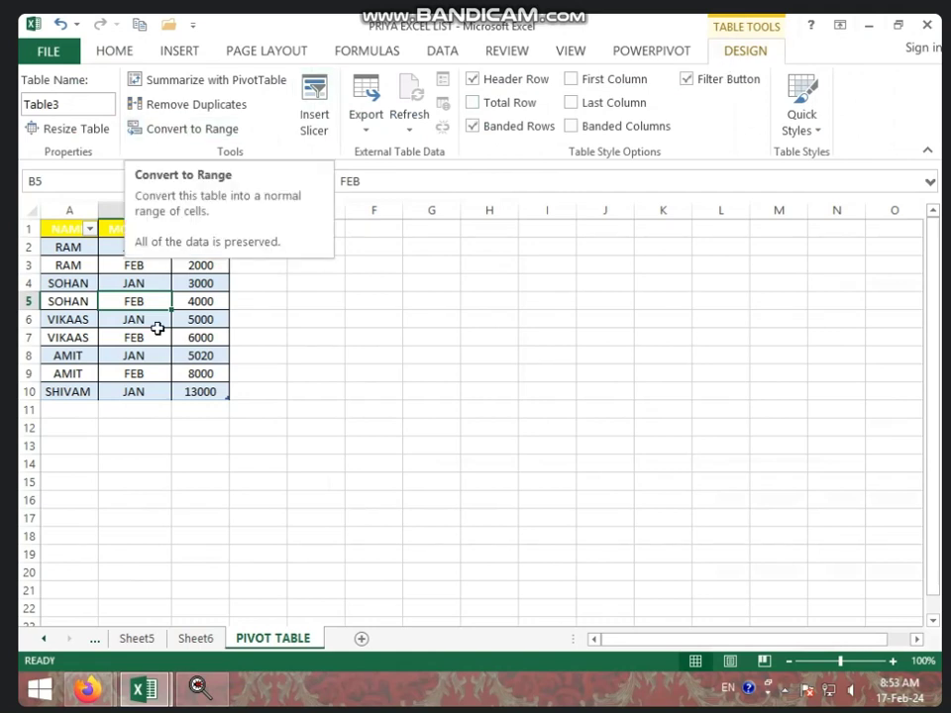
pyautogui.click(315, 117)
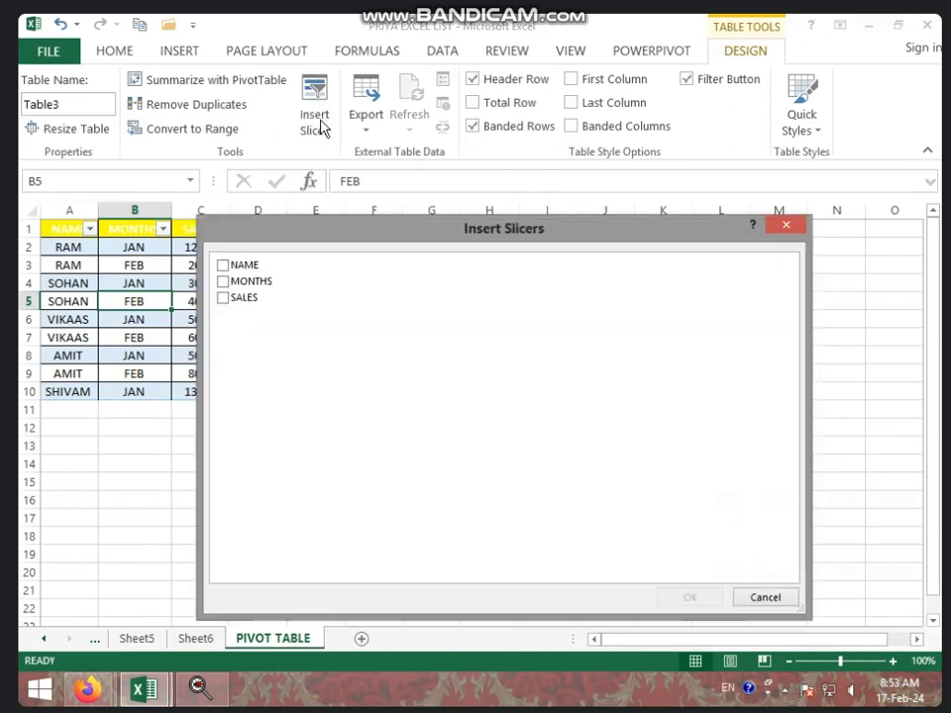
pyautogui.click(226, 267)
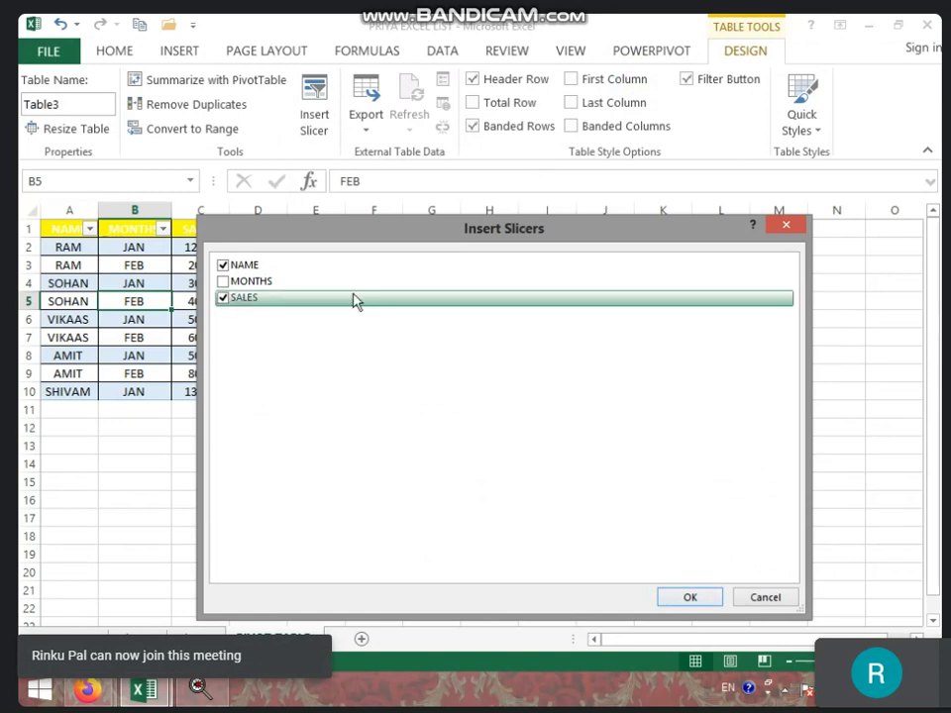
pyautogui.click(705, 597)
# Step: Move the SALES slicer beside the NAME slicer over columns J to M, and lower the NAME slicer to start at row 7
pyautogui.moveTo(505, 352); pyautogui.dragTo(695, 302)
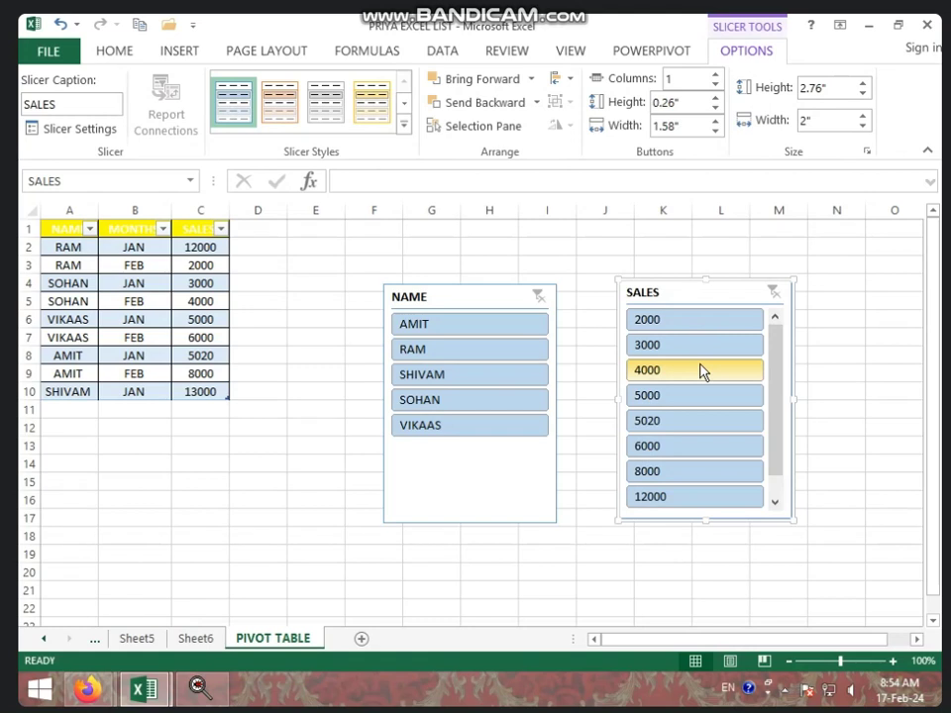
pyautogui.moveTo(476, 297); pyautogui.dragTo(473, 340)
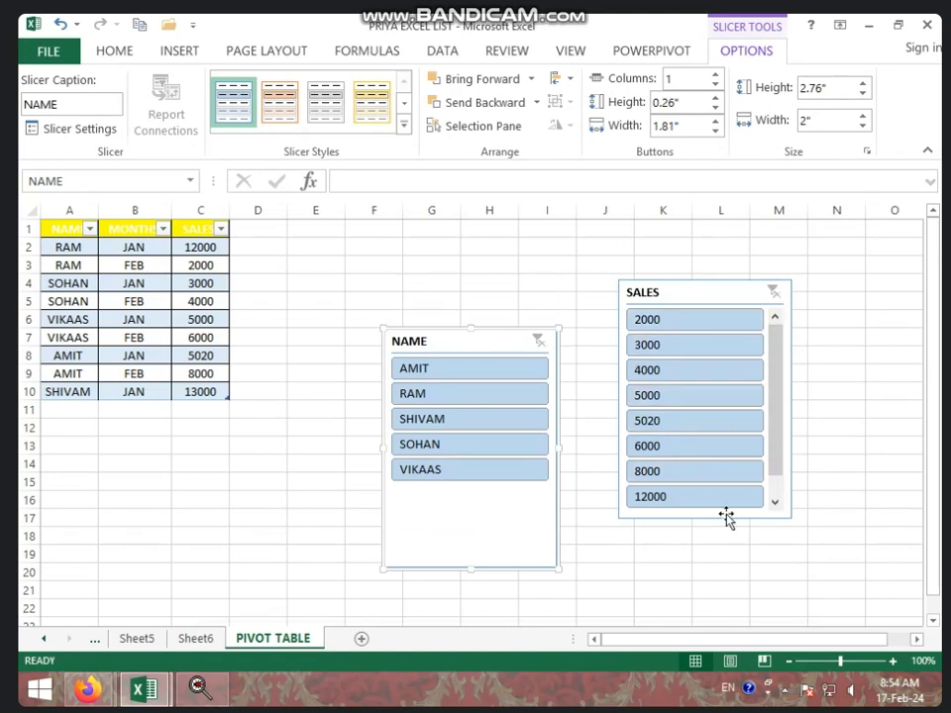
pyautogui.click(776, 500)
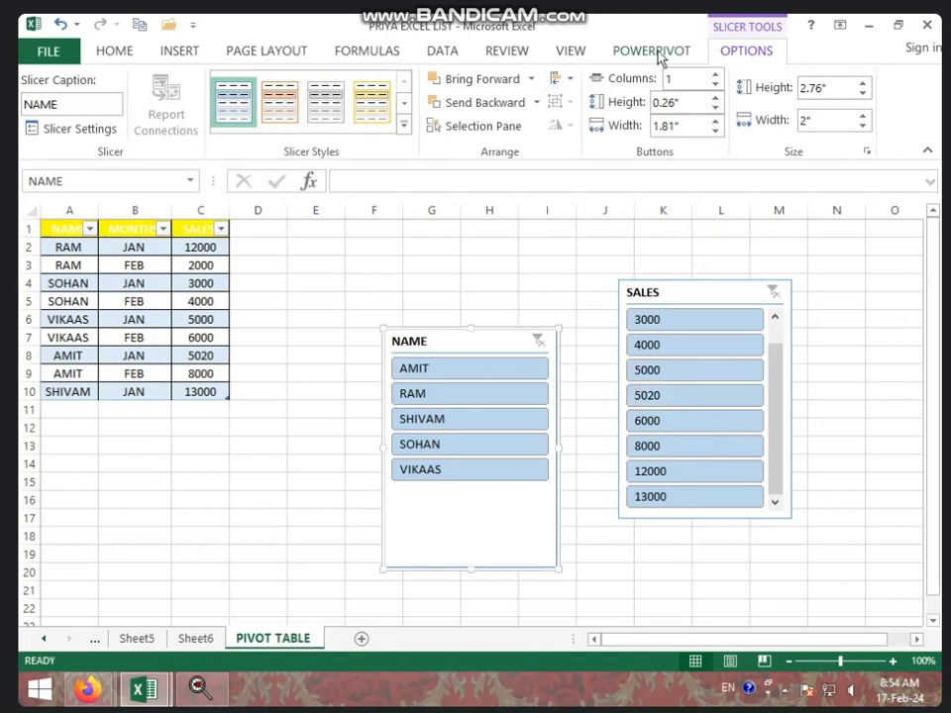
# Step: Examine where slicers can be inserted for the sales table and for the PivotTable on Sheet5, returning to the table's design options
pyautogui.click(192, 316)
pyautogui.click(745, 51)
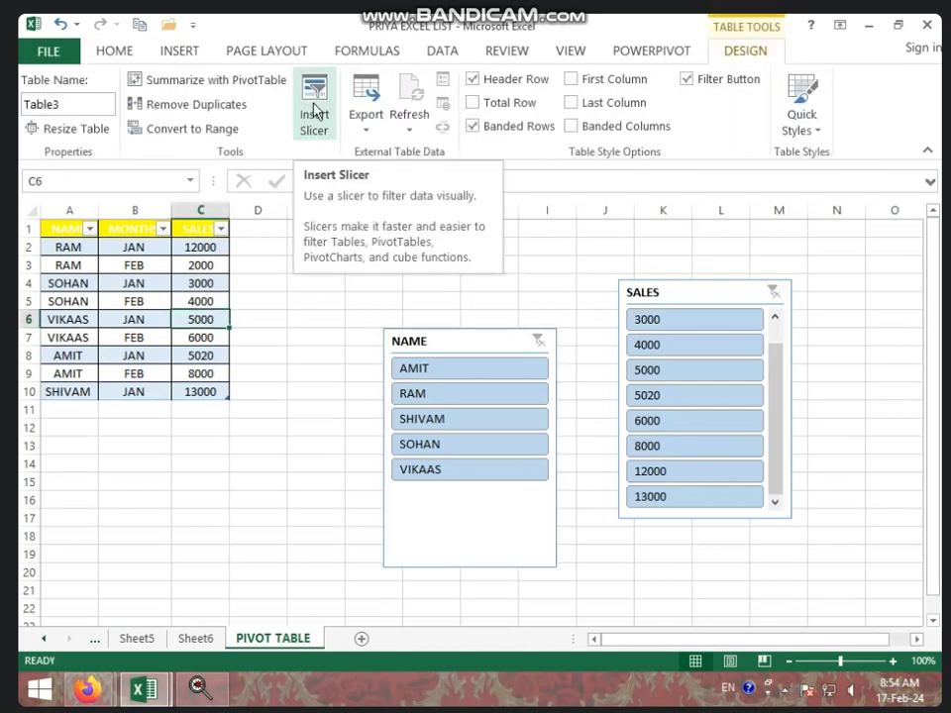
pyautogui.click(174, 51)
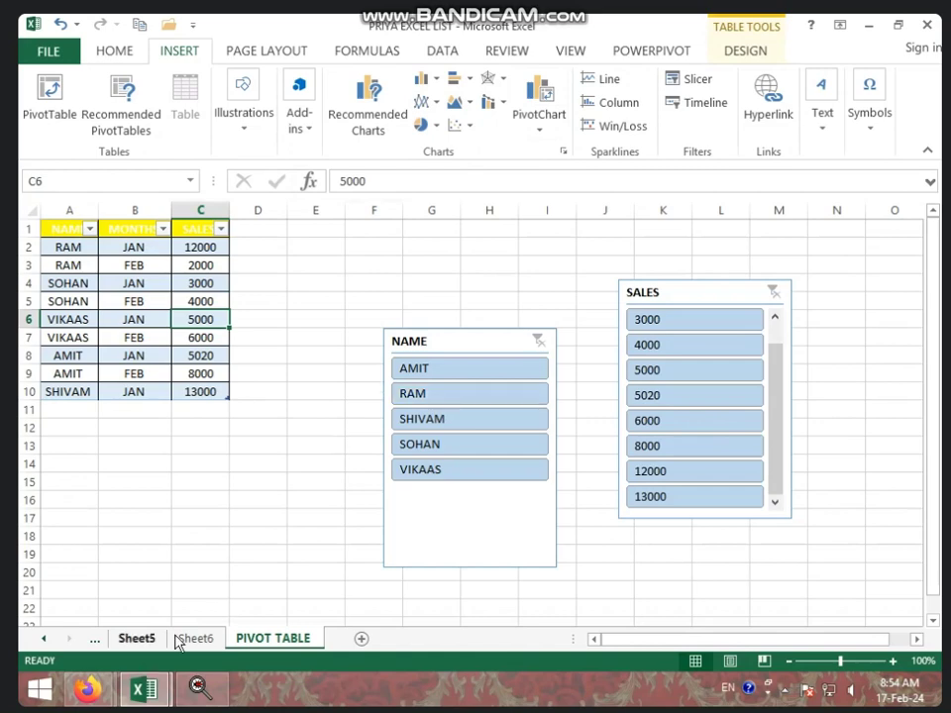
pyautogui.click(137, 639)
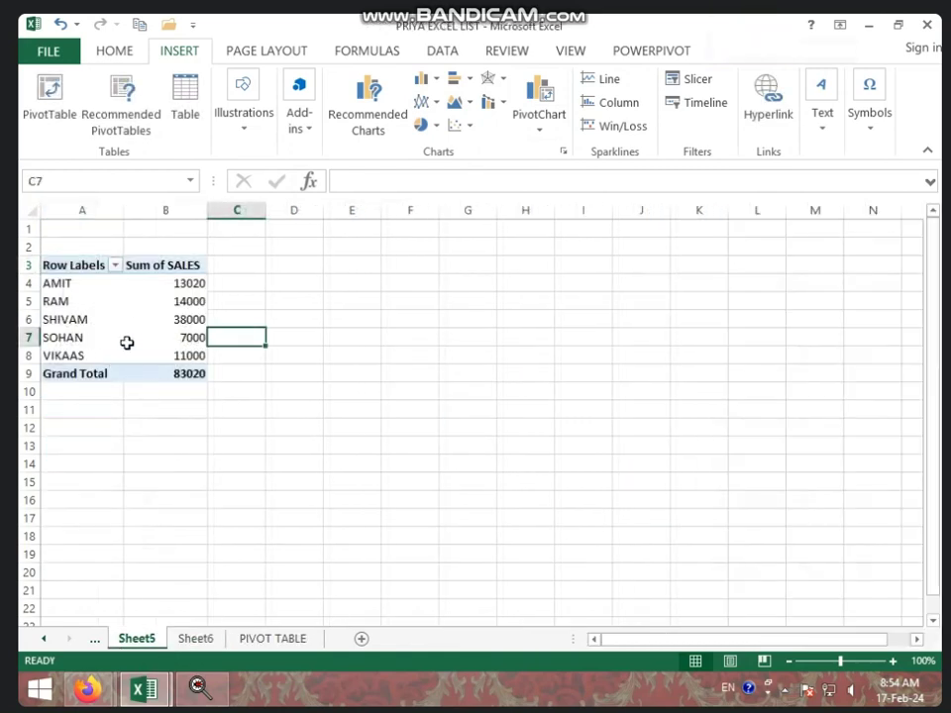
pyautogui.click(138, 326)
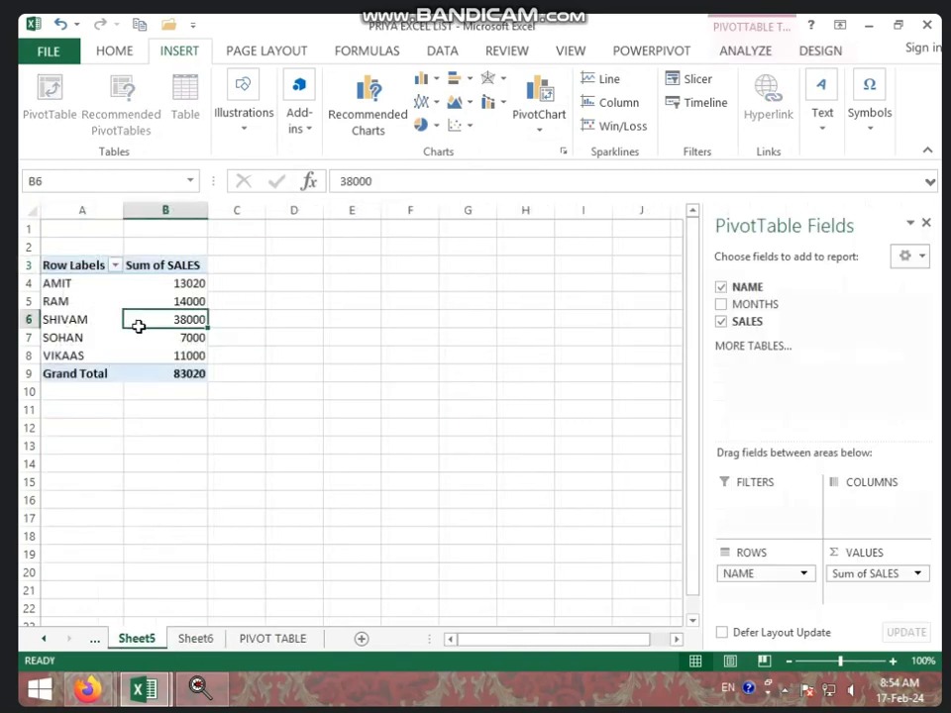
pyautogui.click(753, 54)
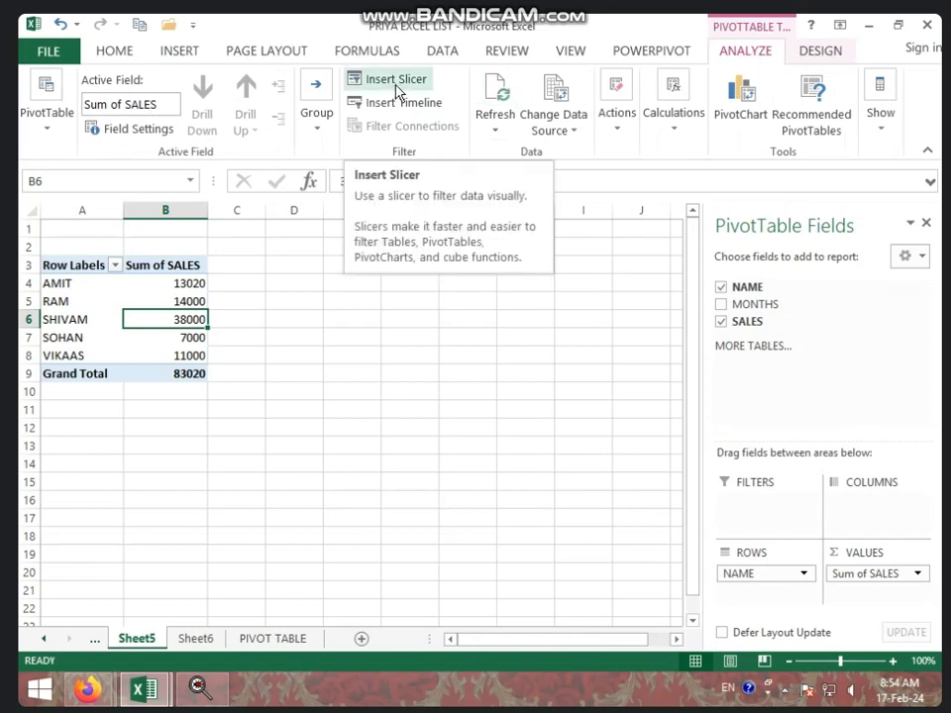
pyautogui.click(391, 335)
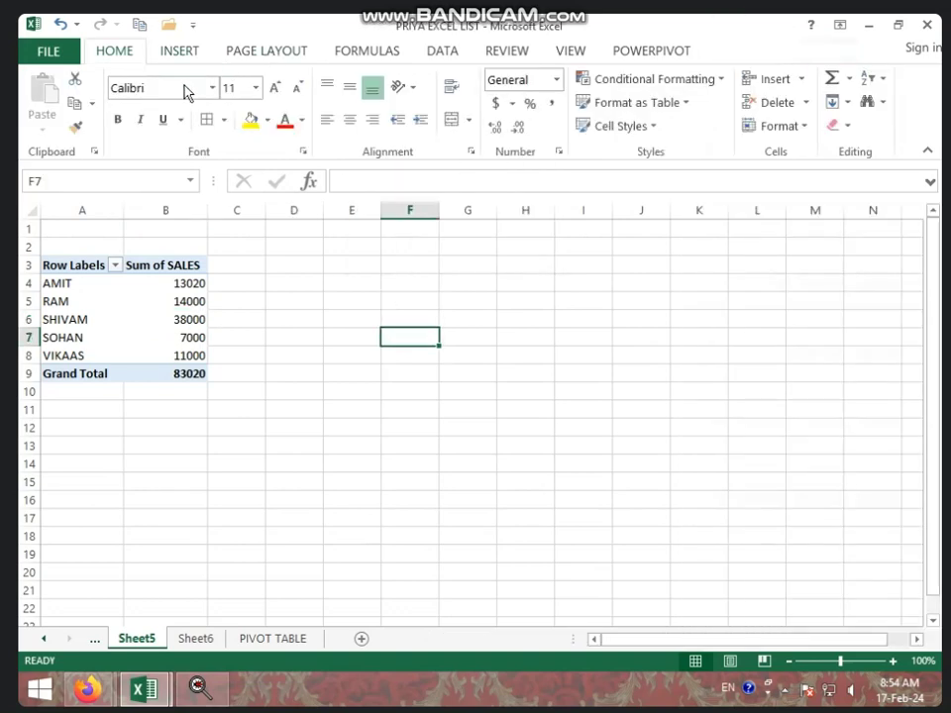
pyautogui.click(292, 639)
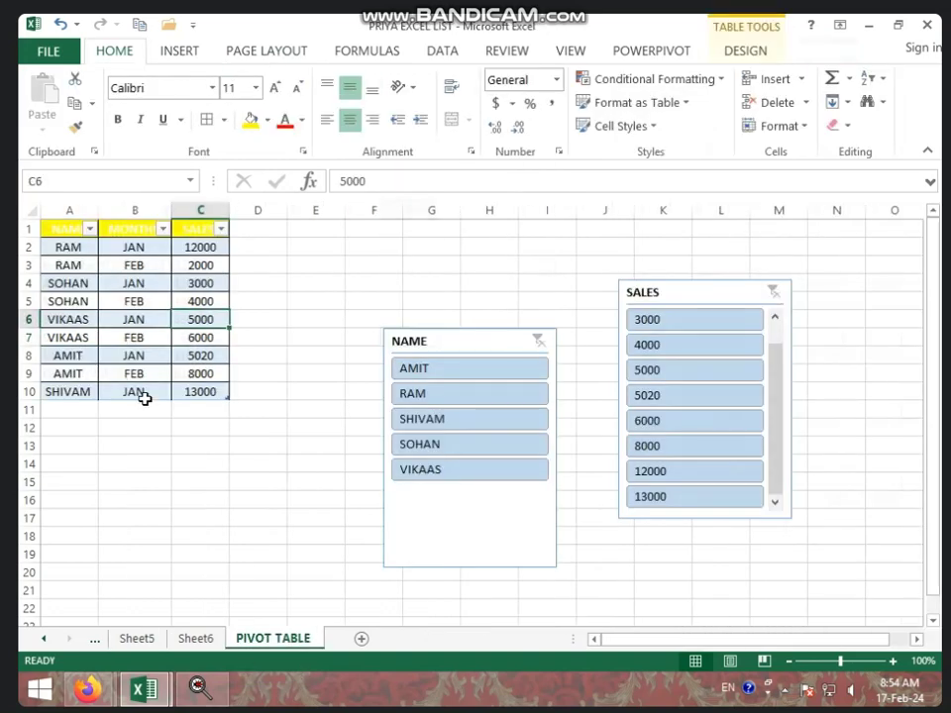
pyautogui.hotkey('ctrl', 'a')
pyautogui.click(171, 317)
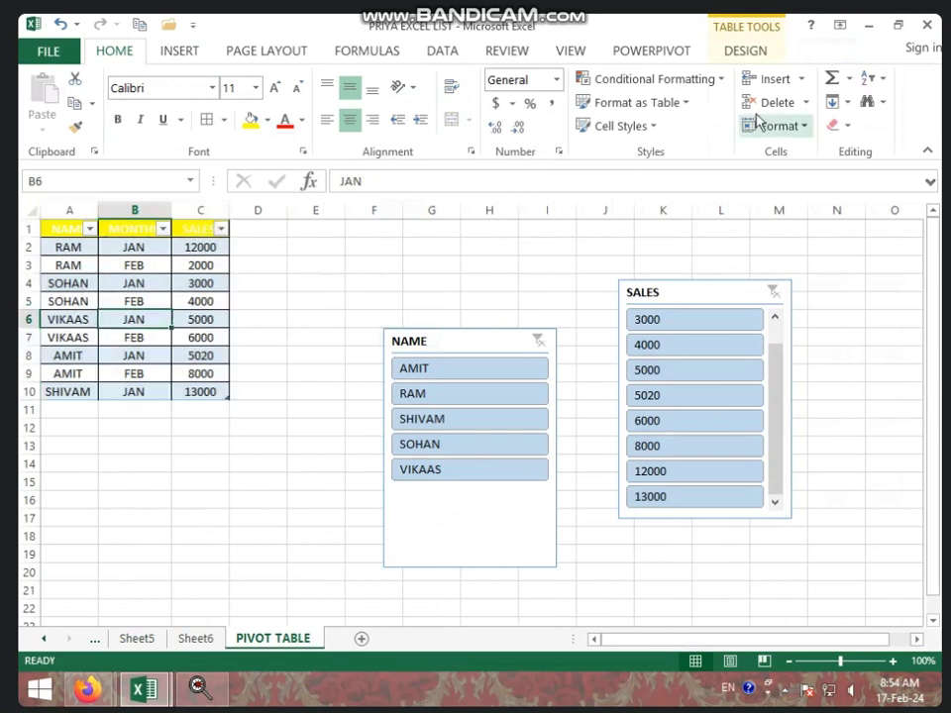
pyautogui.click(749, 51)
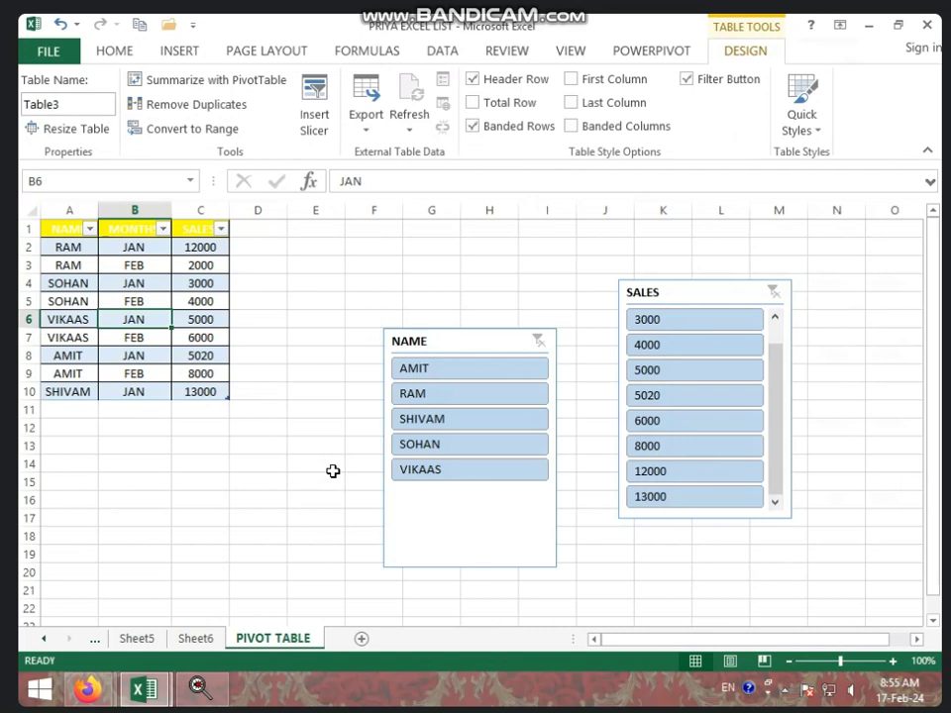
# Step: Delete the worksheets Sheet6 and Sheet5 from the workbook
pyautogui.rightClick(195, 639)
pyautogui.click(241, 446)
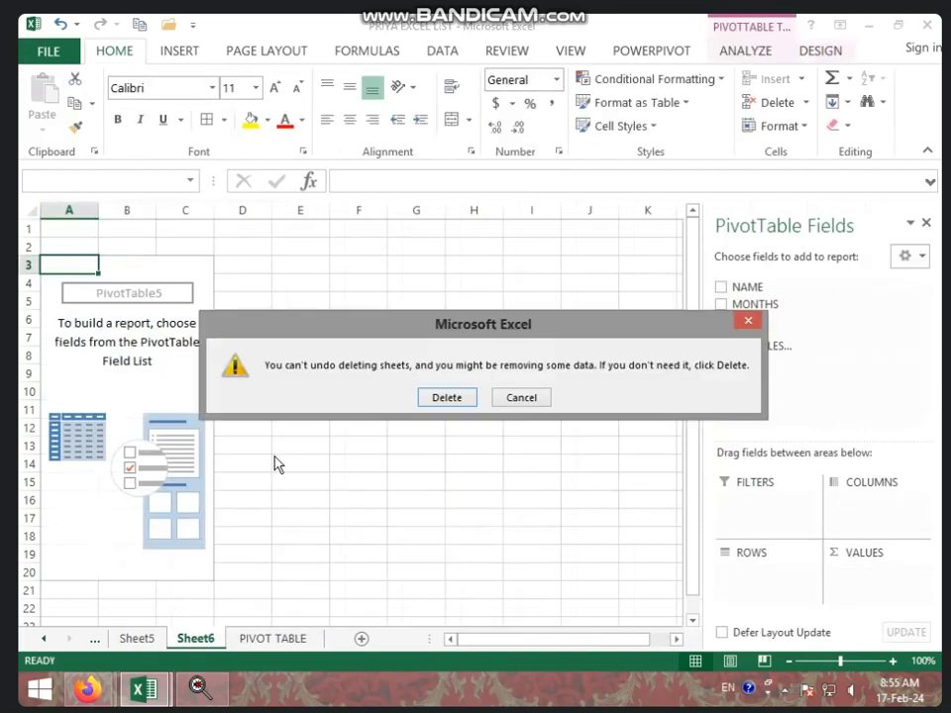
pyautogui.click(447, 398)
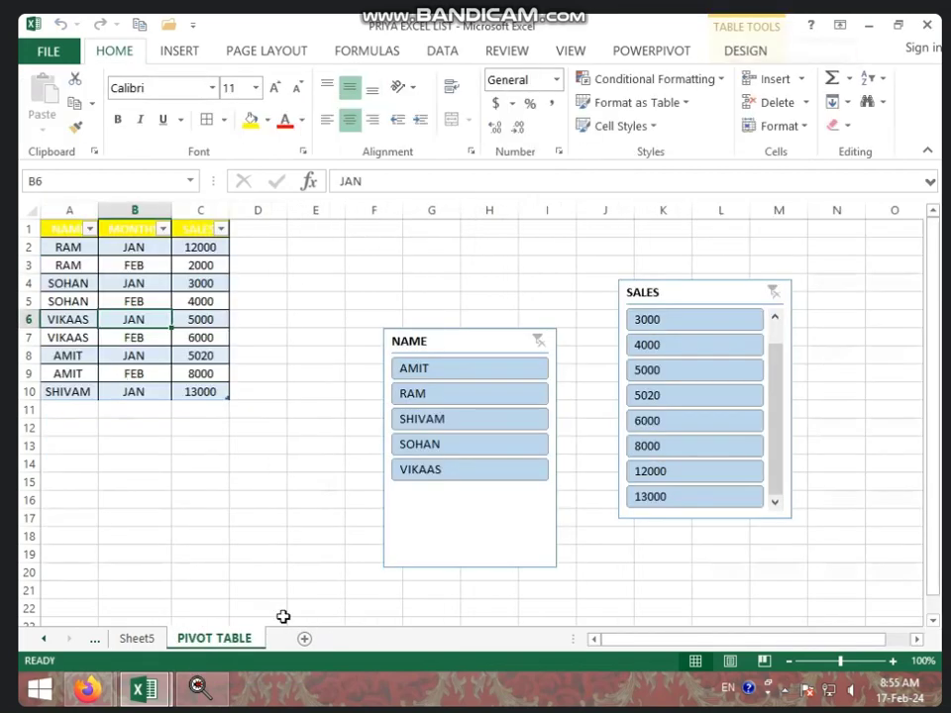
pyautogui.rightClick(138, 637)
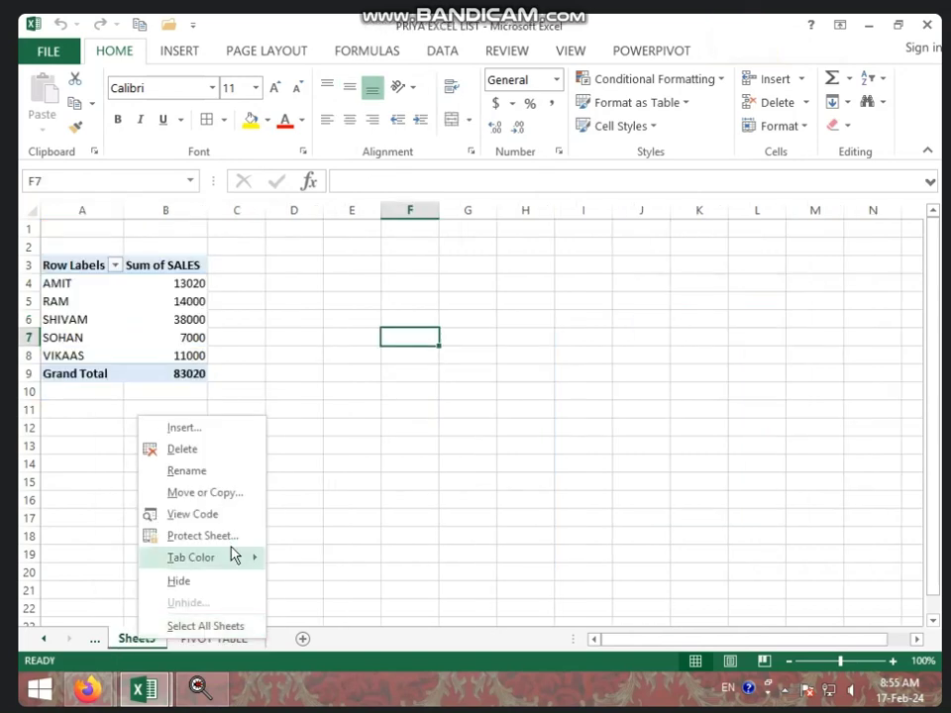
pyautogui.click(224, 450)
pyautogui.click(465, 400)
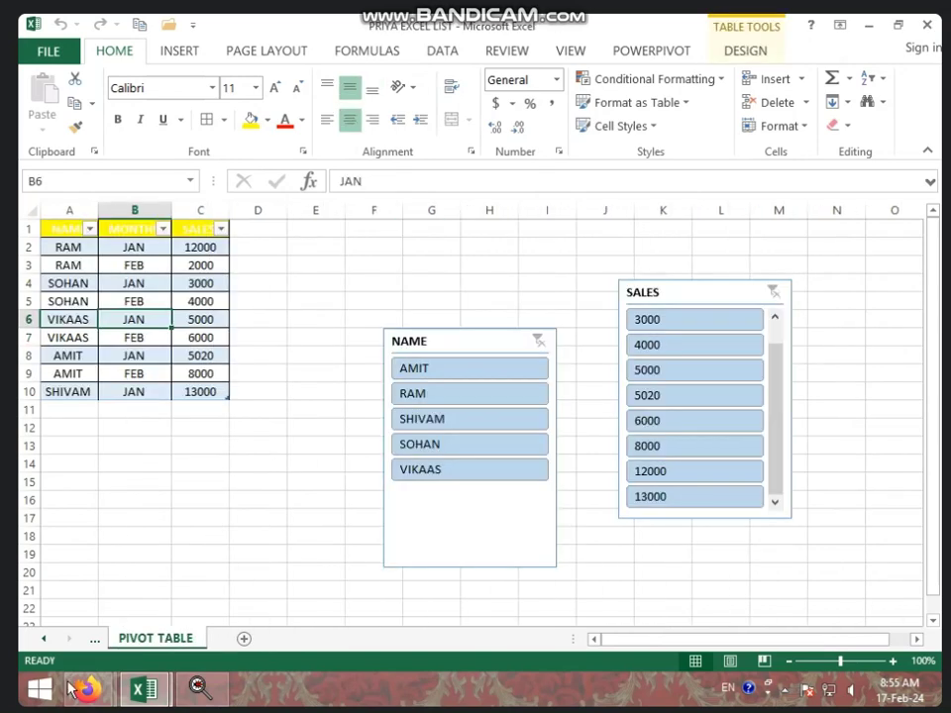
# Step: Delete the worksheet Sheet4 containing the filtered PivotTable of sales by name and month
pyautogui.click(44, 638)
pyautogui.rightClick(118, 642)
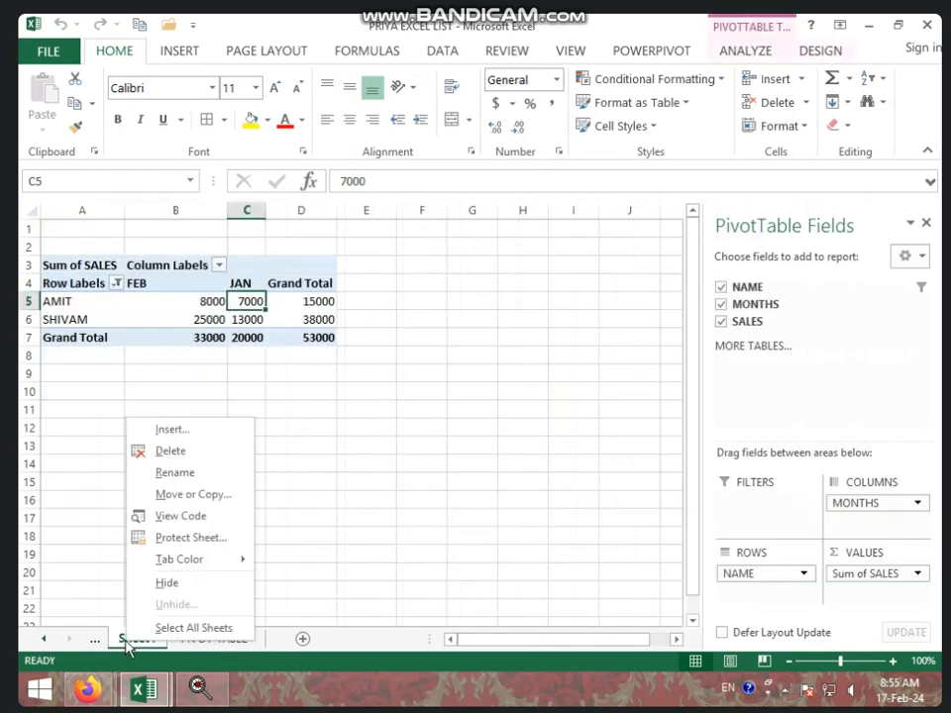
pyautogui.click(229, 453)
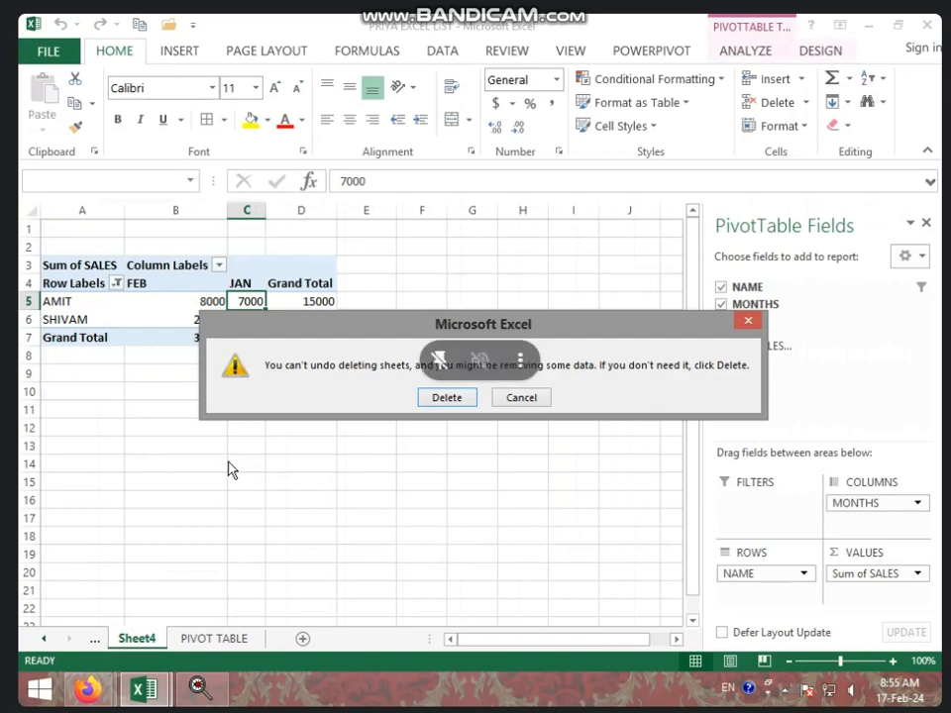
pyautogui.click(443, 398)
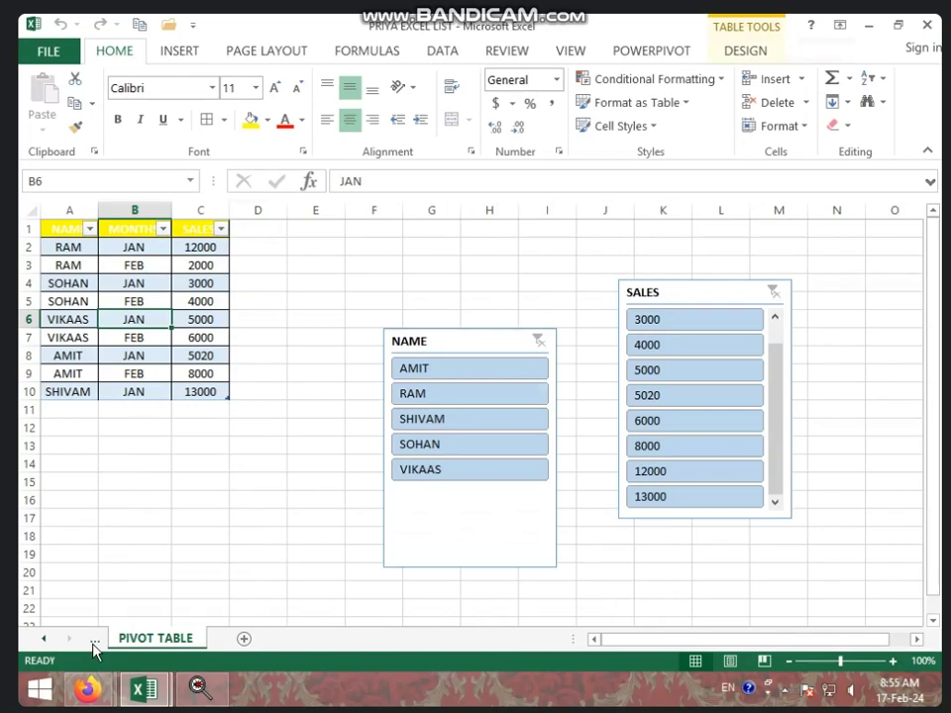